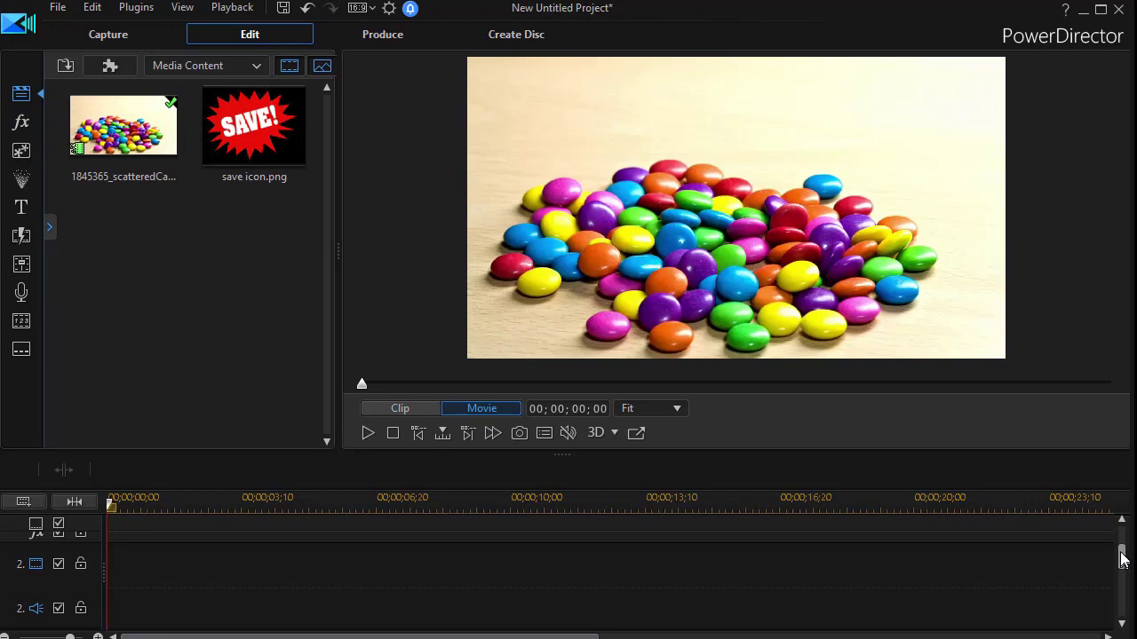
# Step: Scroll the timeline to track 1, play the scattered candy clip, and select save icon.png
pyautogui.moveTo(1121, 558); pyautogui.dragTo(1125, 520)
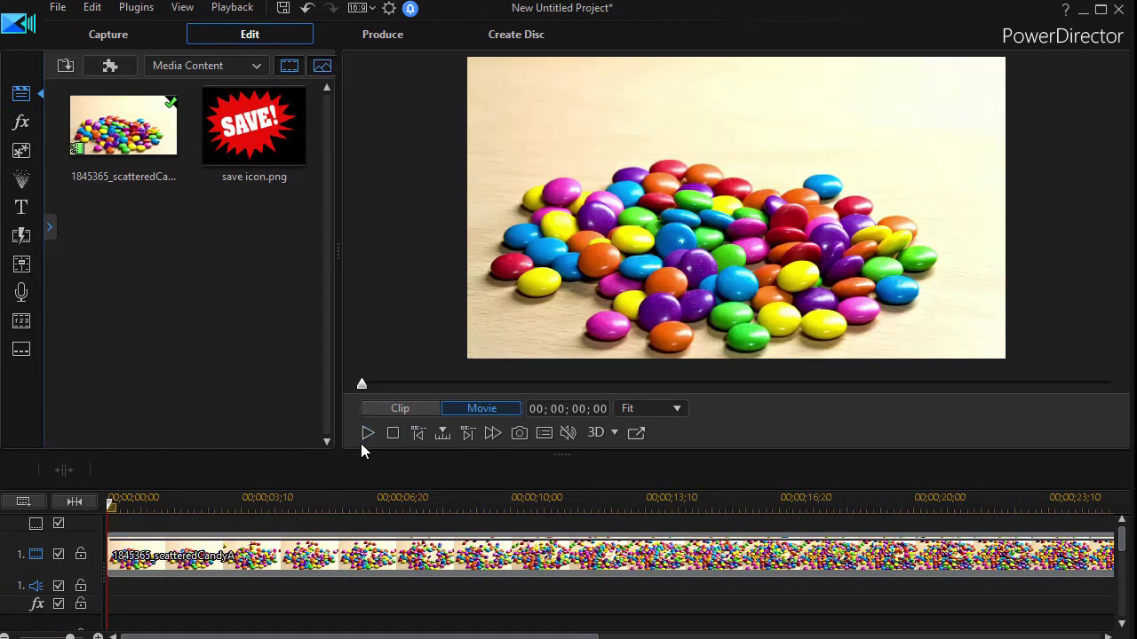
pyautogui.press('space')
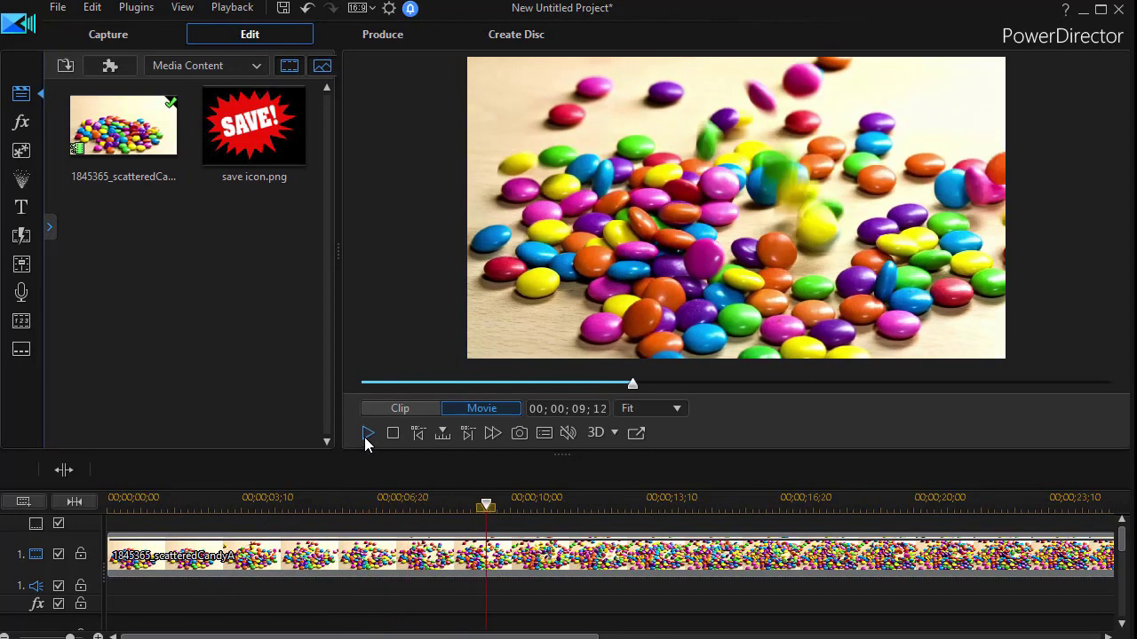
pyautogui.click(253, 115)
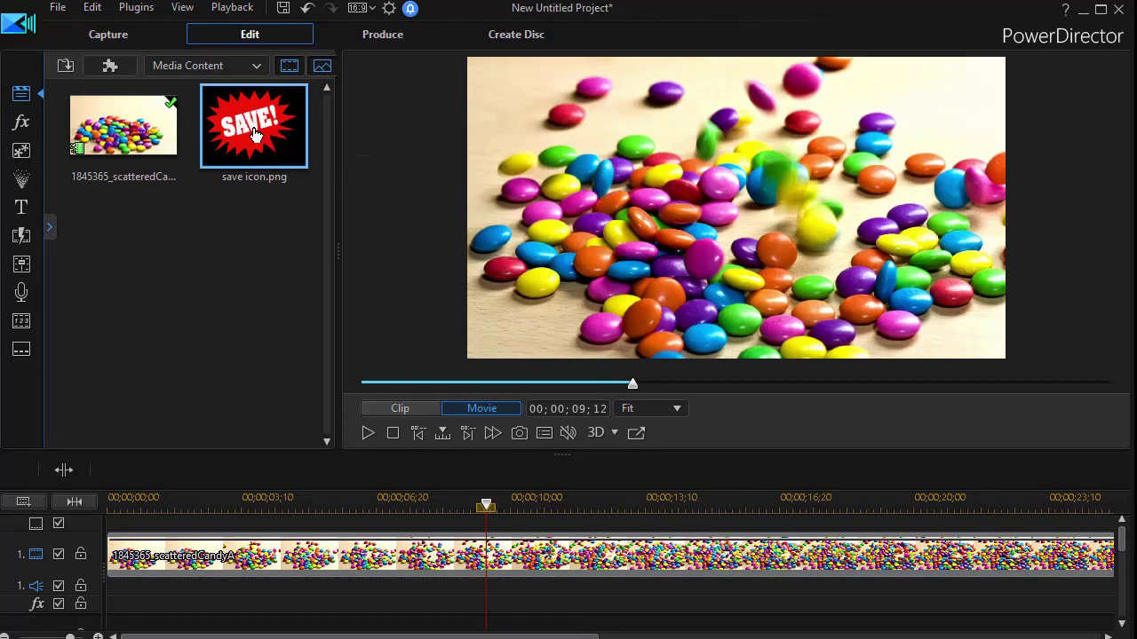
# Step: Put save icon.png on track 2 above the candy, then shrink it and move it toward the upper left
pyautogui.moveTo(252, 132); pyautogui.dragTo(417, 584)
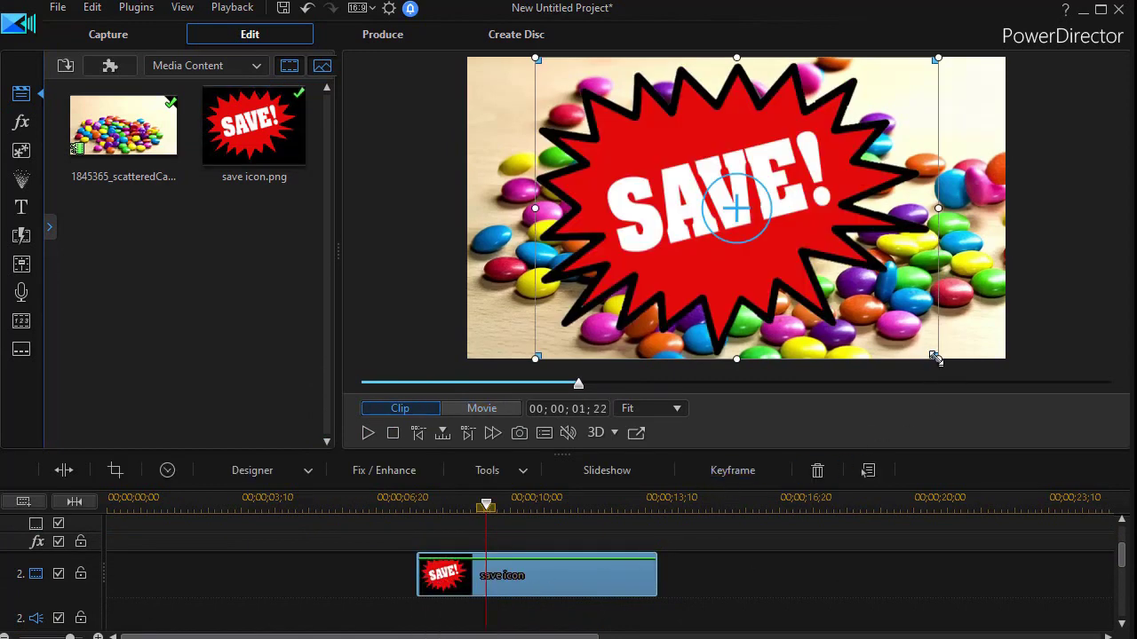
pyautogui.moveTo(935, 357); pyautogui.dragTo(736, 208)
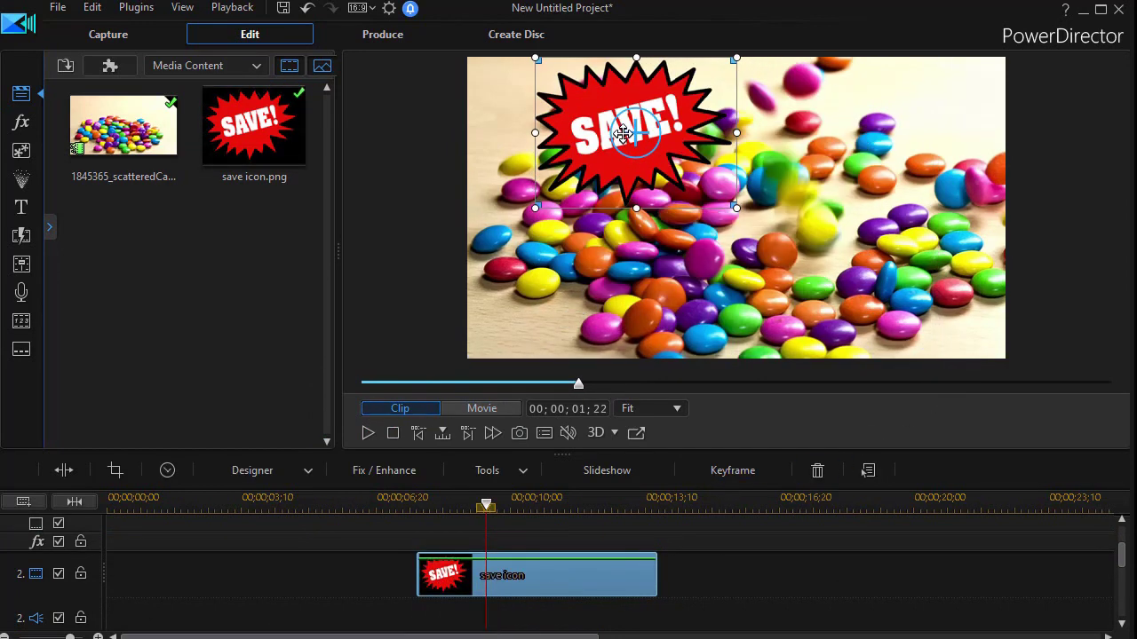
pyautogui.moveTo(626, 135); pyautogui.dragTo(611, 171)
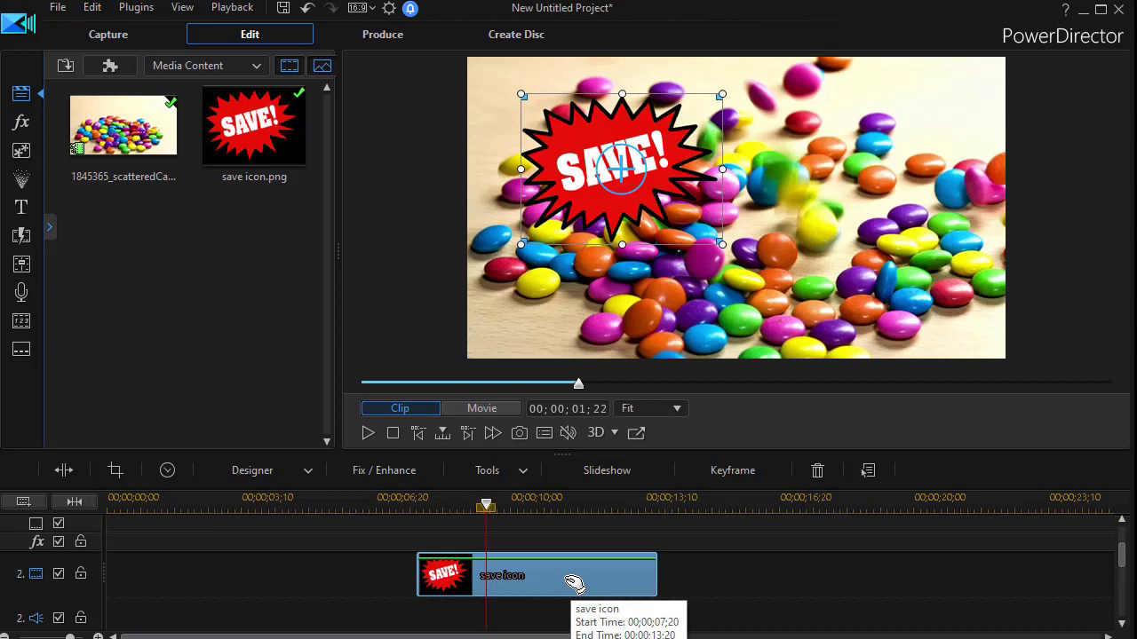
pyautogui.doubleClick(568, 578)
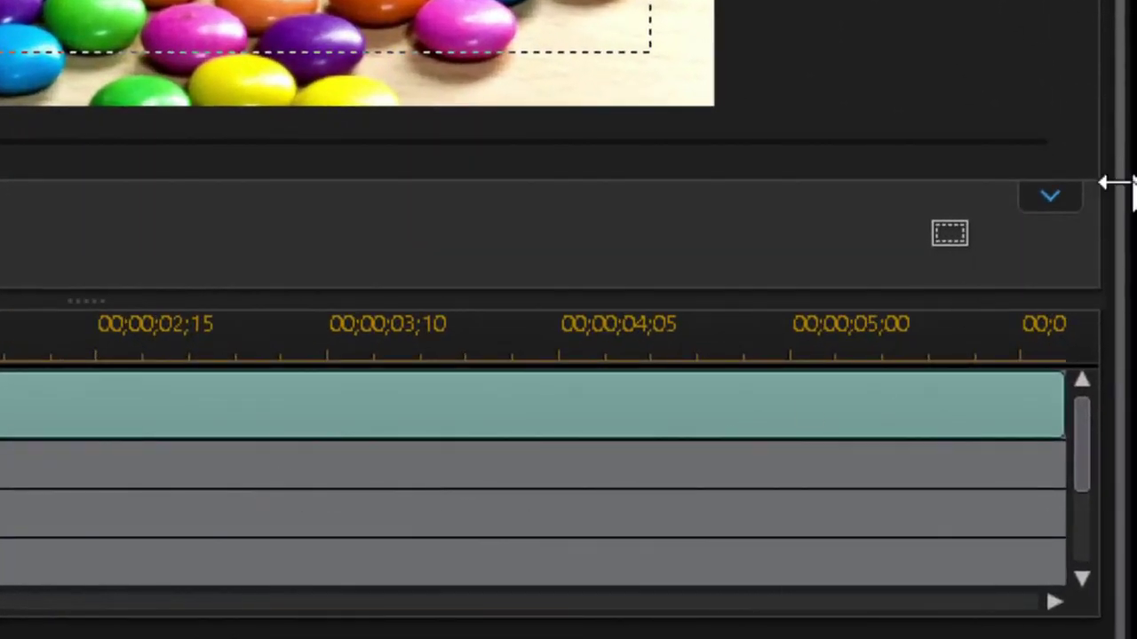
# Step: Add a Rotation keyframe for the starburst at 00;00;00;00 in PiP Designer
pyautogui.click(1053, 209)
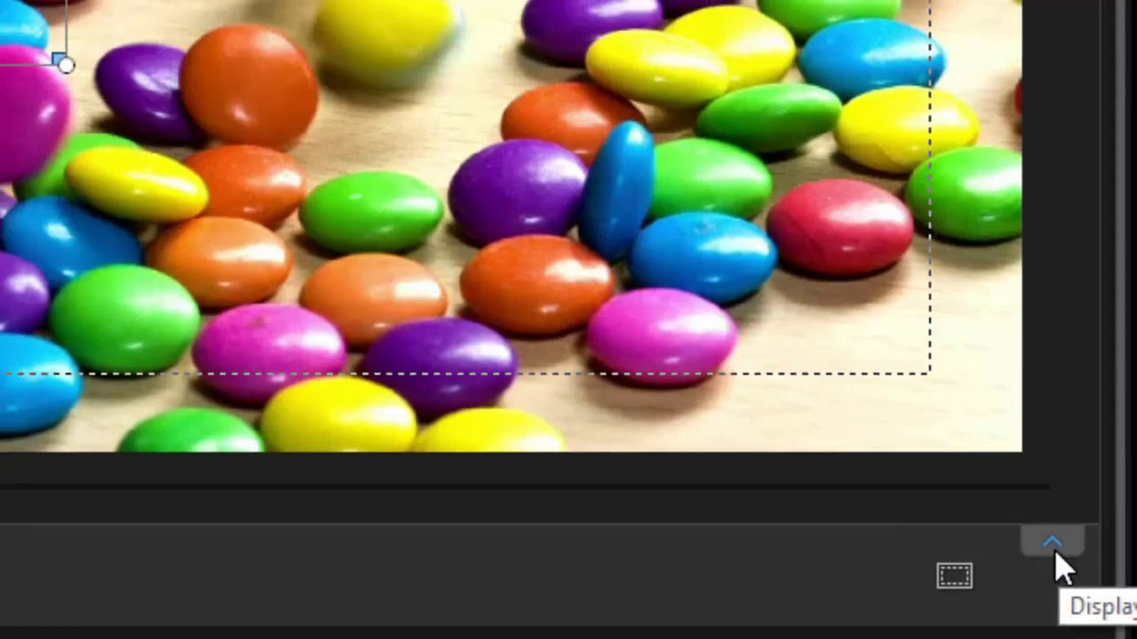
pyautogui.click(1053, 549)
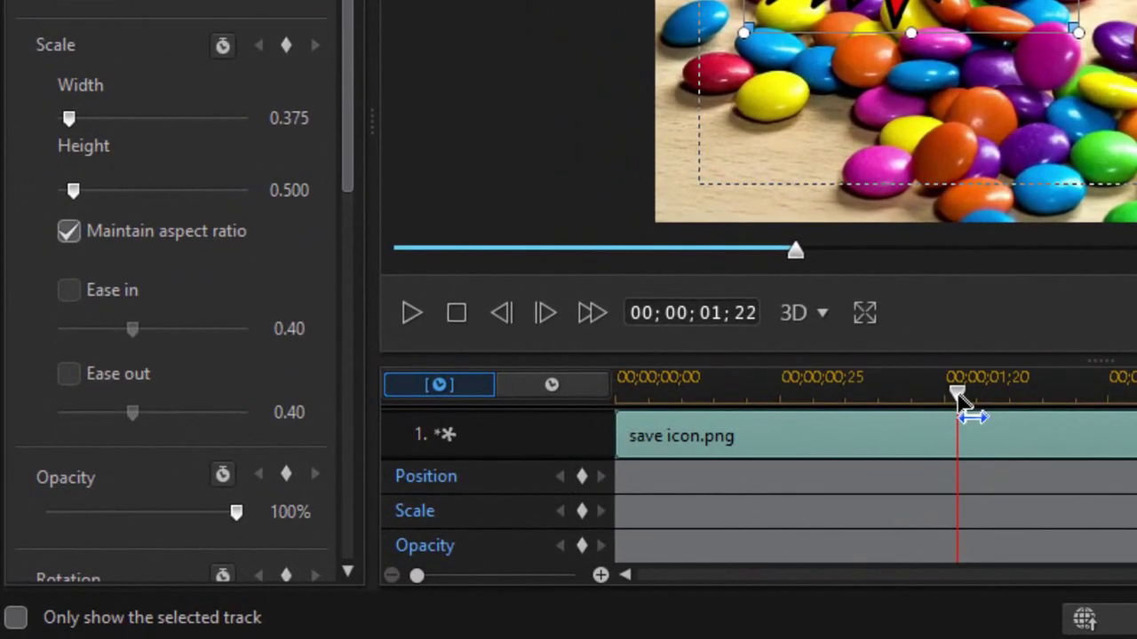
pyautogui.moveTo(962, 399); pyautogui.dragTo(525, 435)
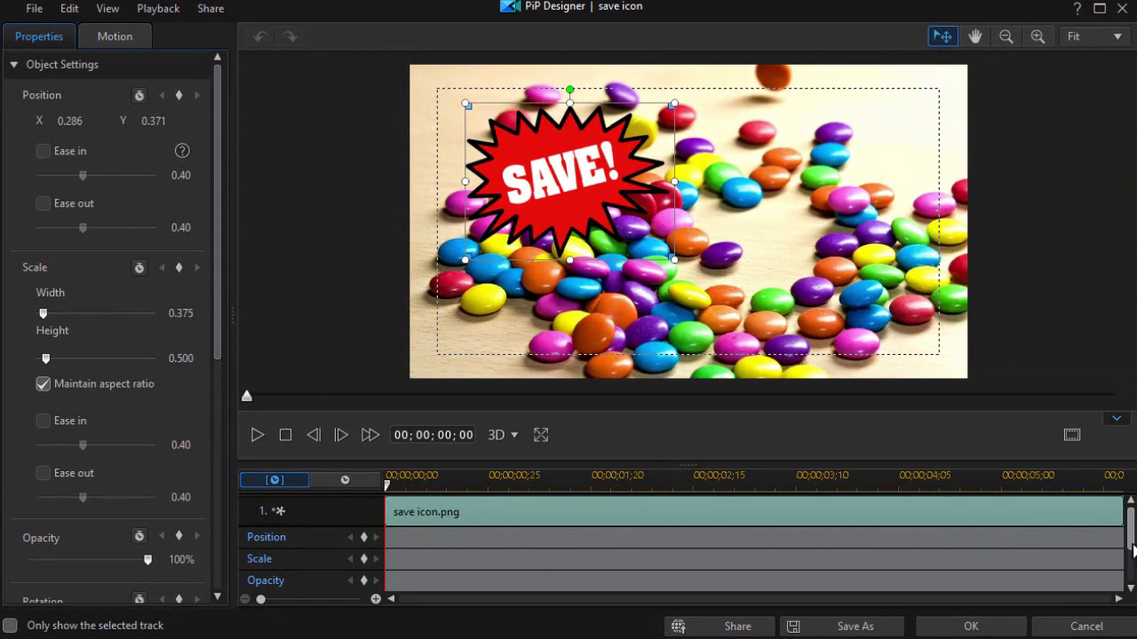
pyautogui.scroll(-3, 1126, 582)
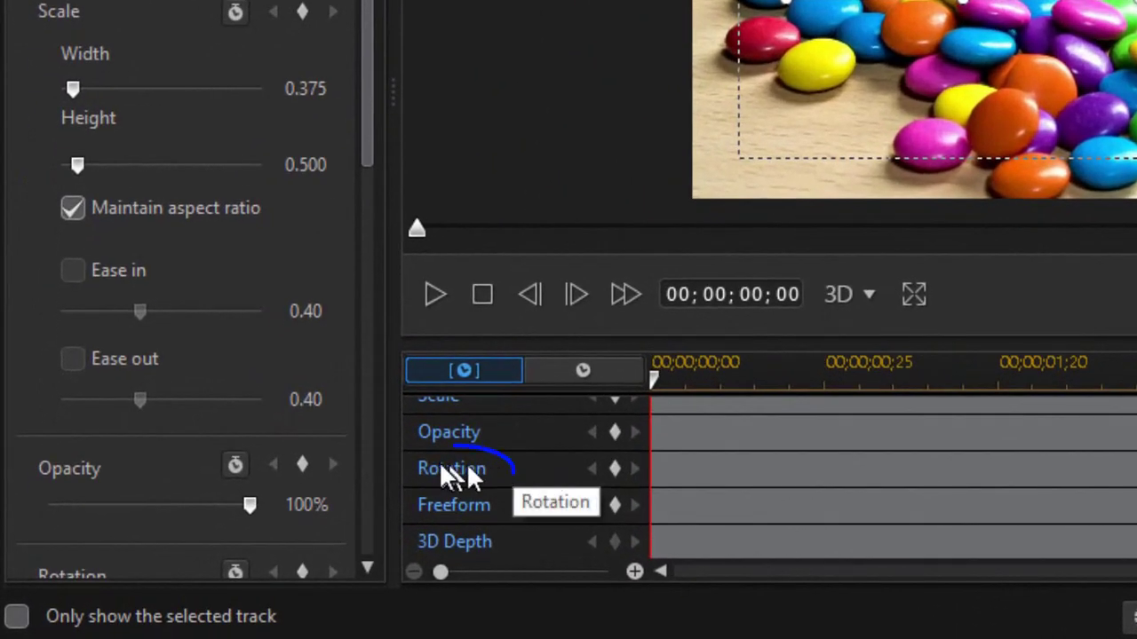
pyautogui.click(614, 467)
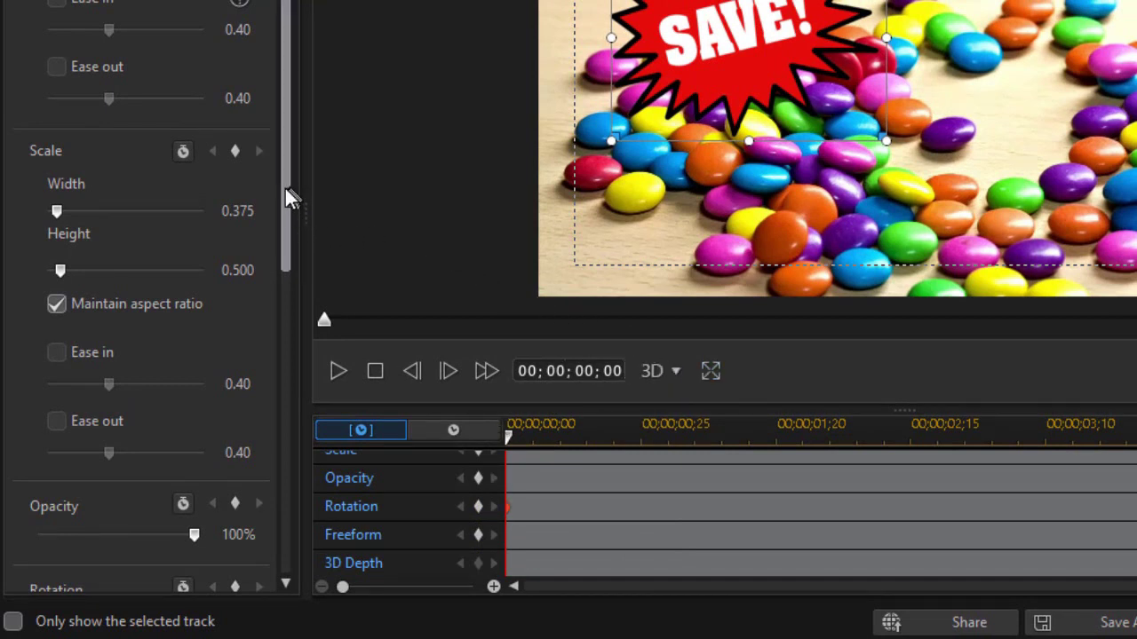
# Step: Add a Rotation keyframe of 360 at 00;00;02;29, then rewind to the start
pyautogui.moveTo(285, 188); pyautogui.dragTo(282, 347)
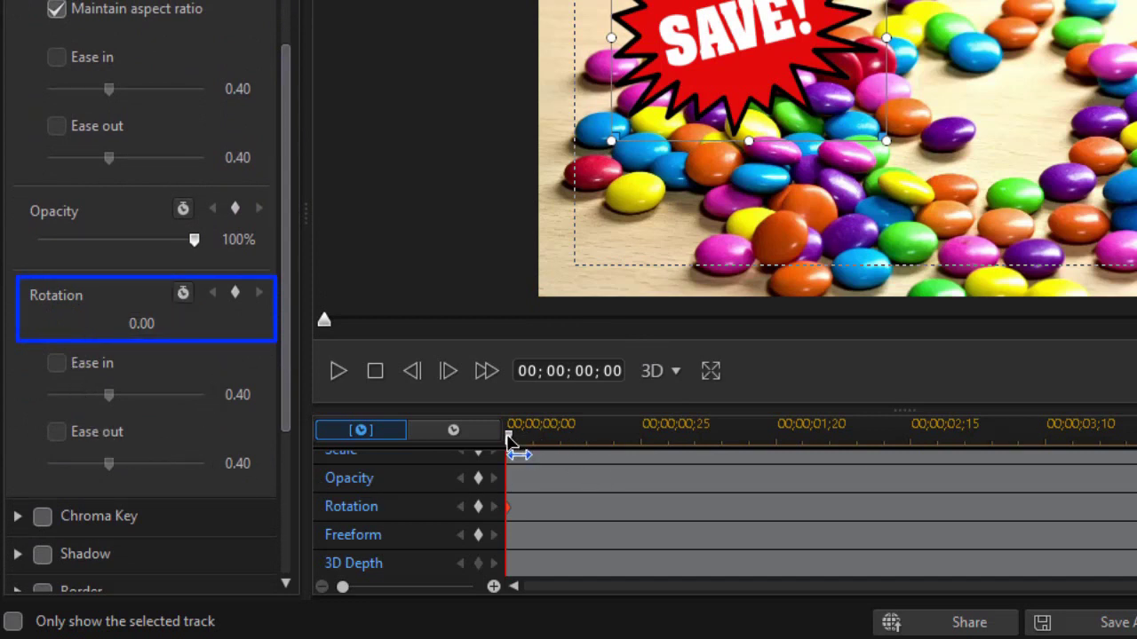
pyautogui.moveTo(511, 441); pyautogui.dragTo(986, 513)
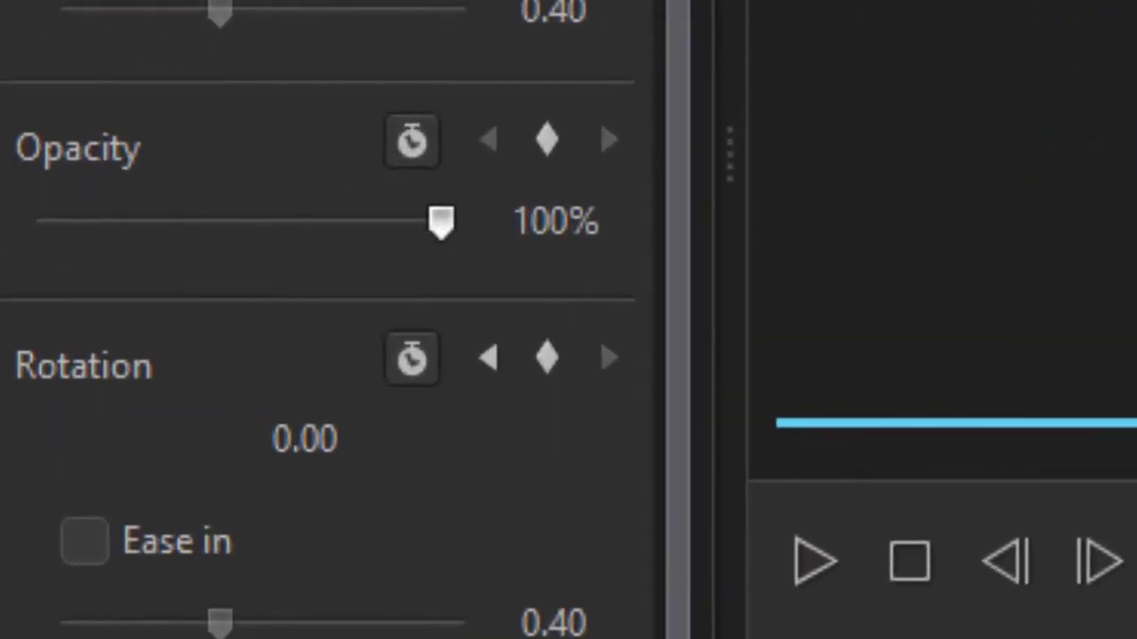
pyautogui.moveTo(355, 405)
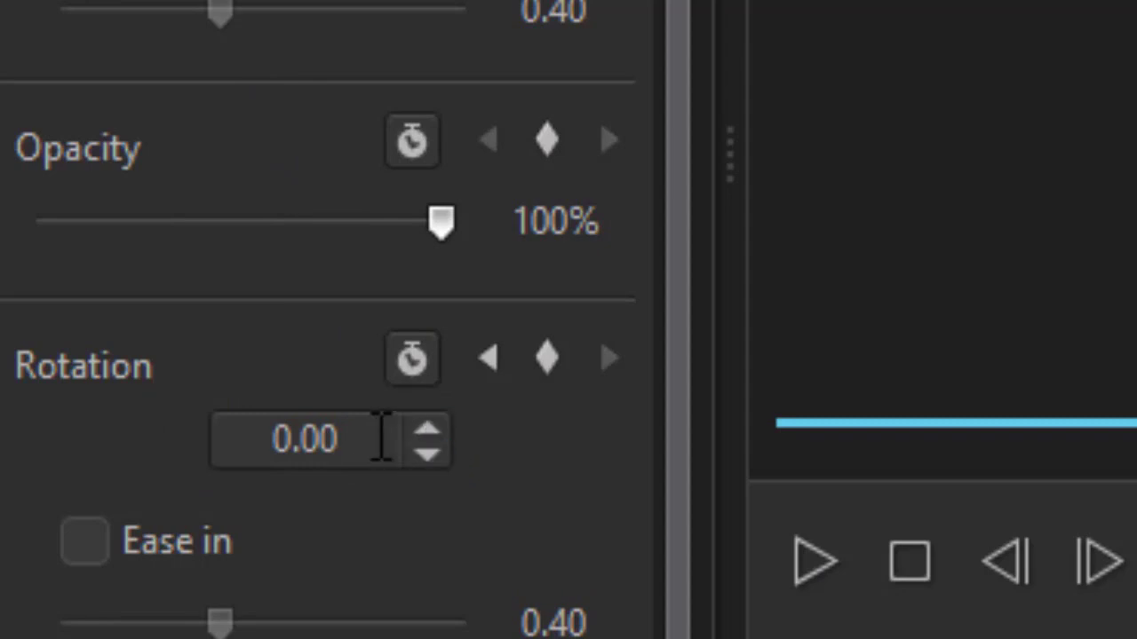
pyautogui.moveTo(380, 438); pyautogui.dragTo(50, 405)
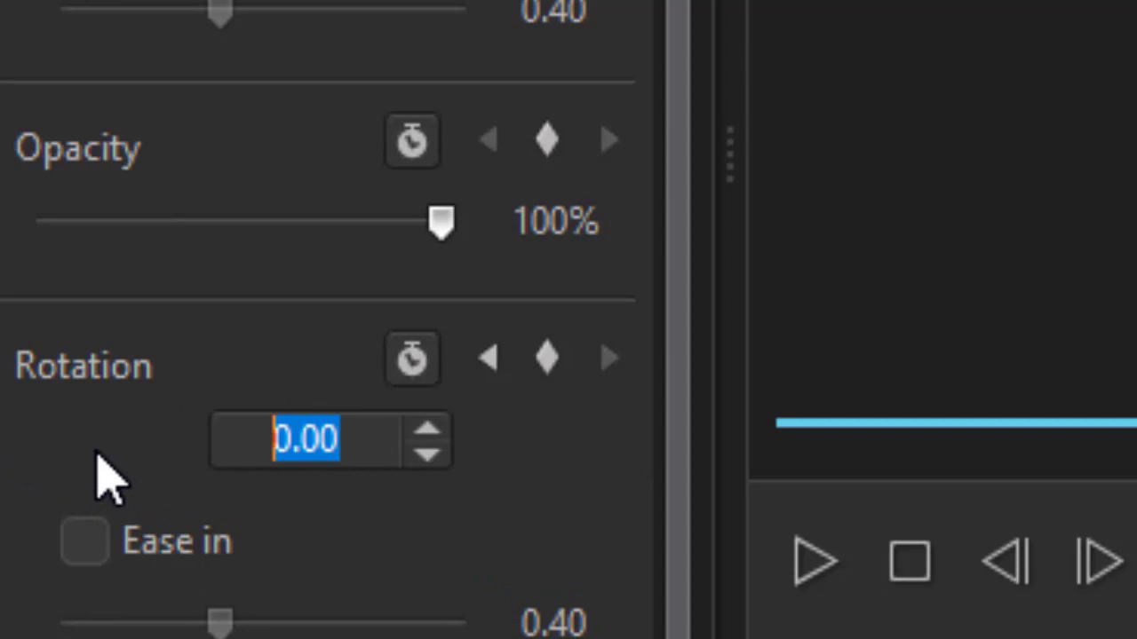
pyautogui.write('360')
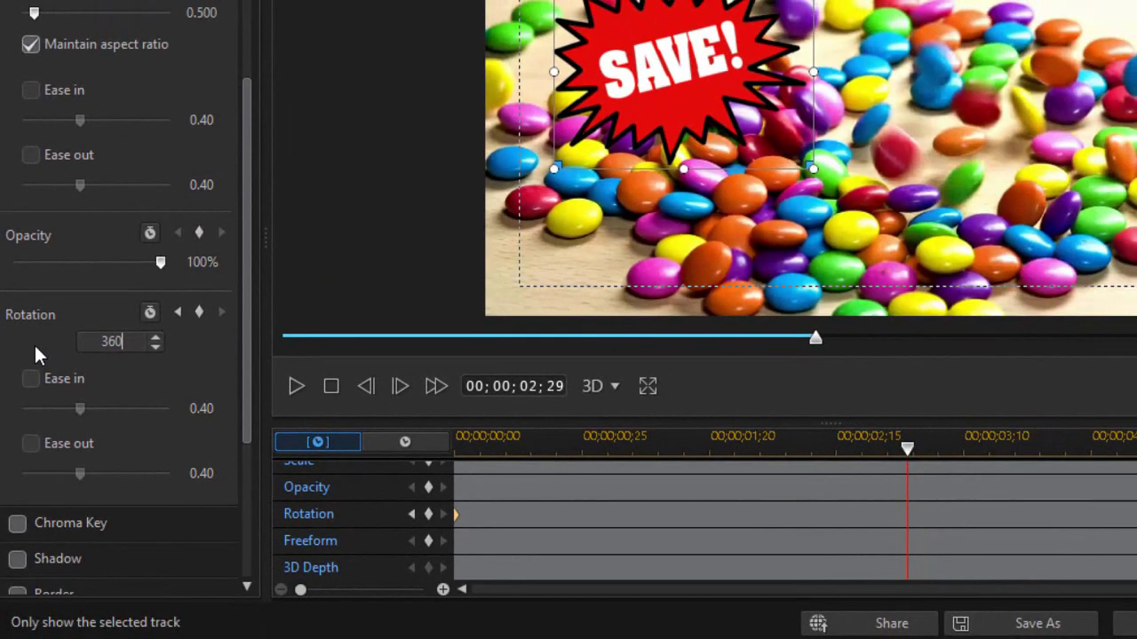
pyautogui.press('Return')
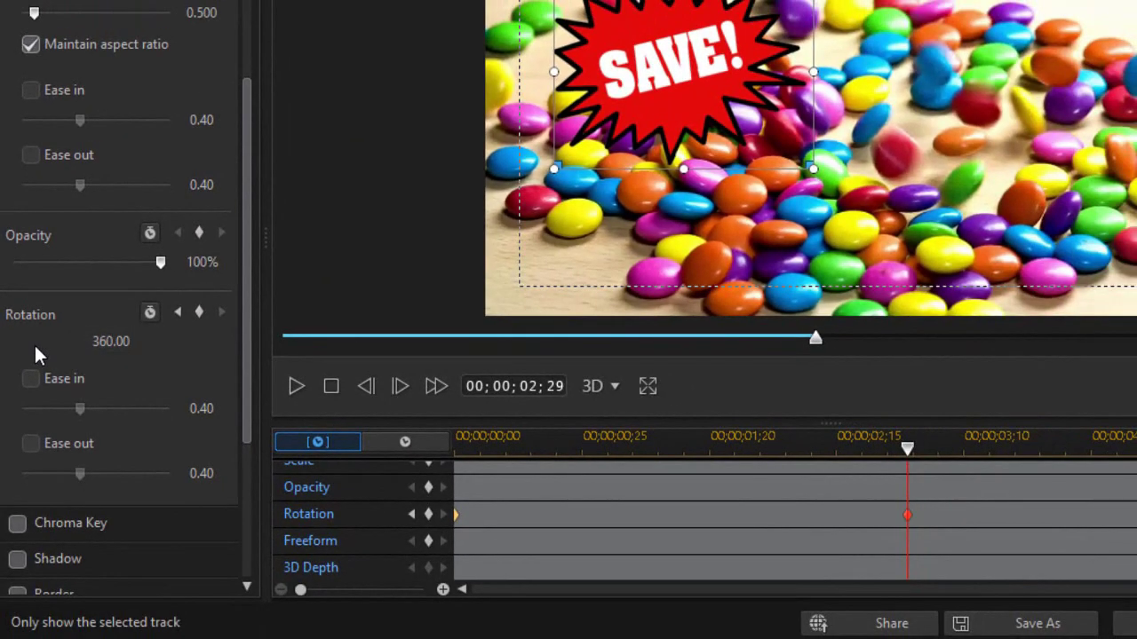
pyautogui.click(330, 386)
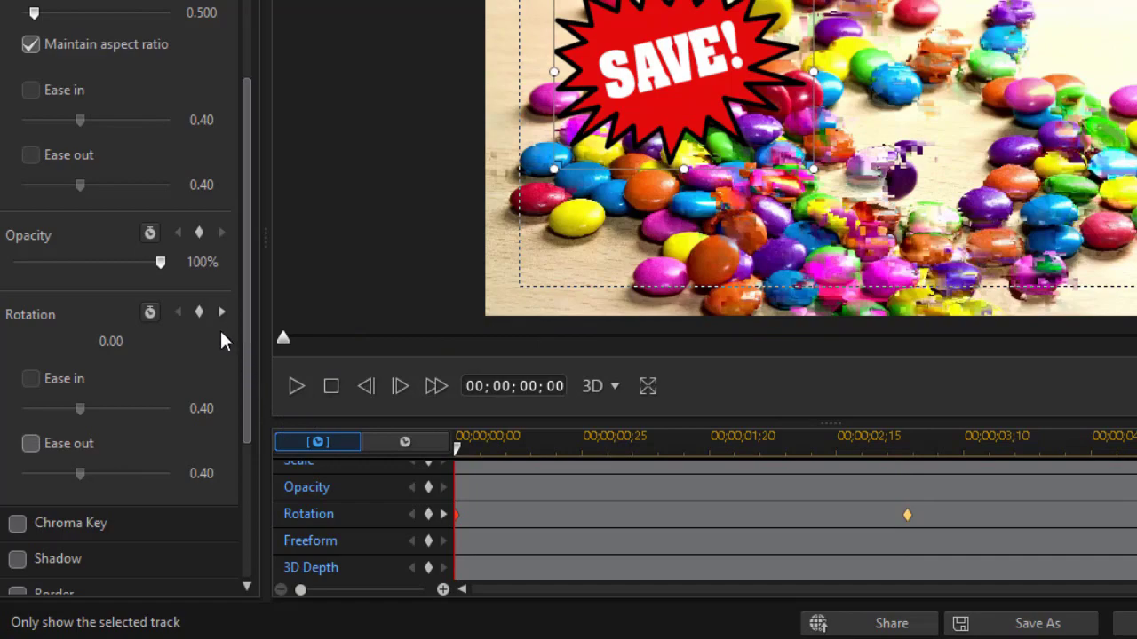
# Step: Change the ending Rotation keyframe from 360 to 720 and preview the double spin
pyautogui.press('space')
pyautogui.click(443, 513)
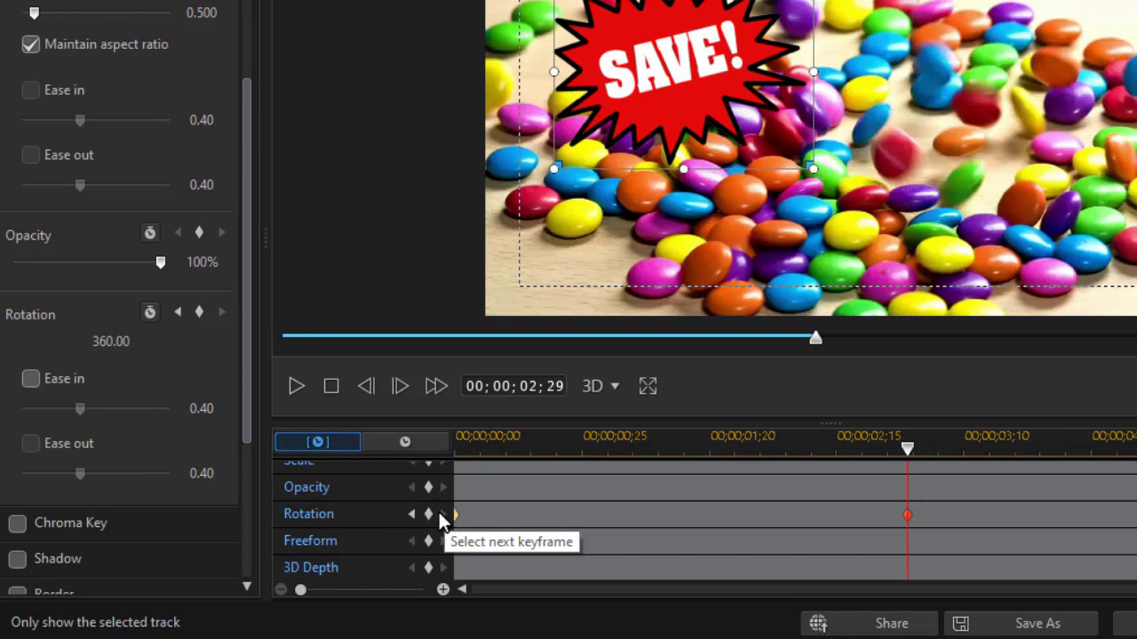
pyautogui.click(111, 341)
pyautogui.doubleClick(110, 342)
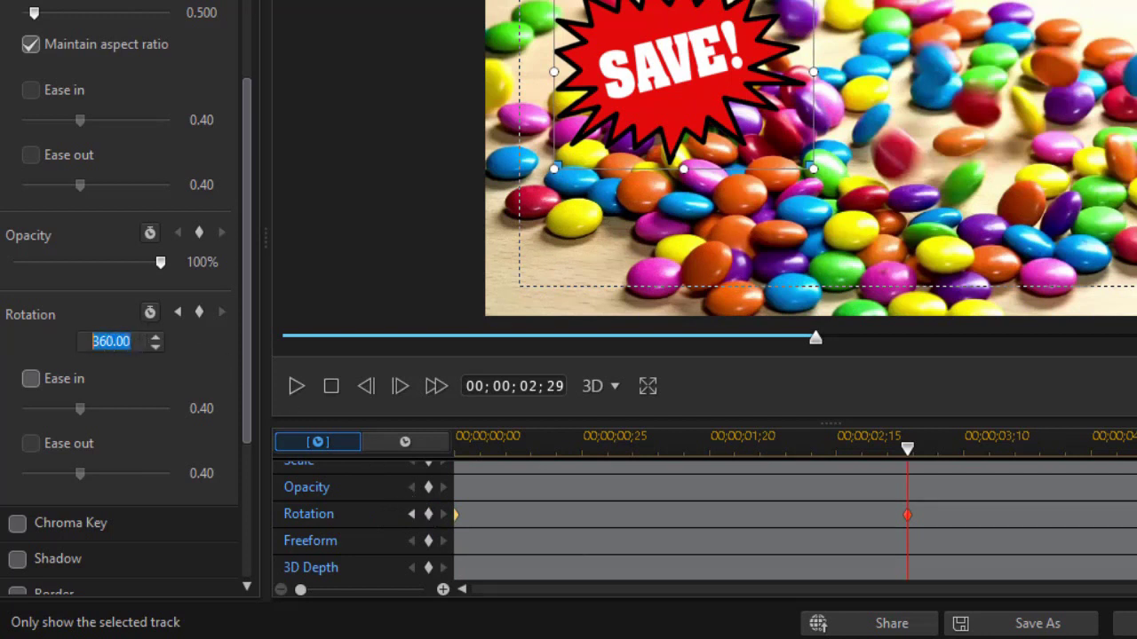
pyautogui.write('720')
pyautogui.press('Return')
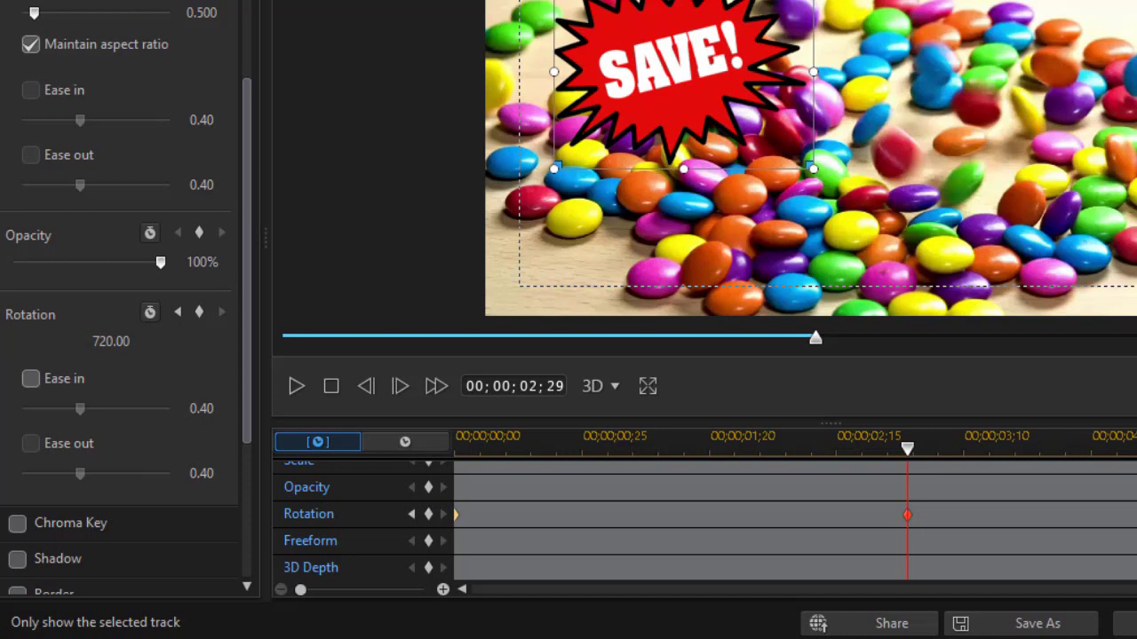
pyautogui.click(330, 389)
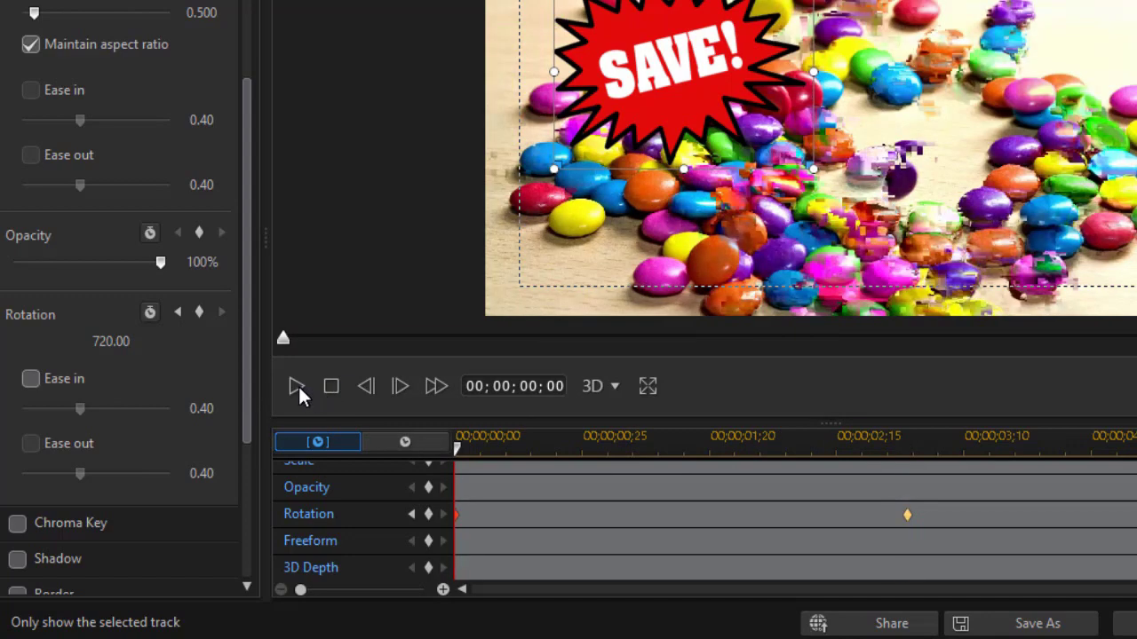
pyautogui.click(295, 388)
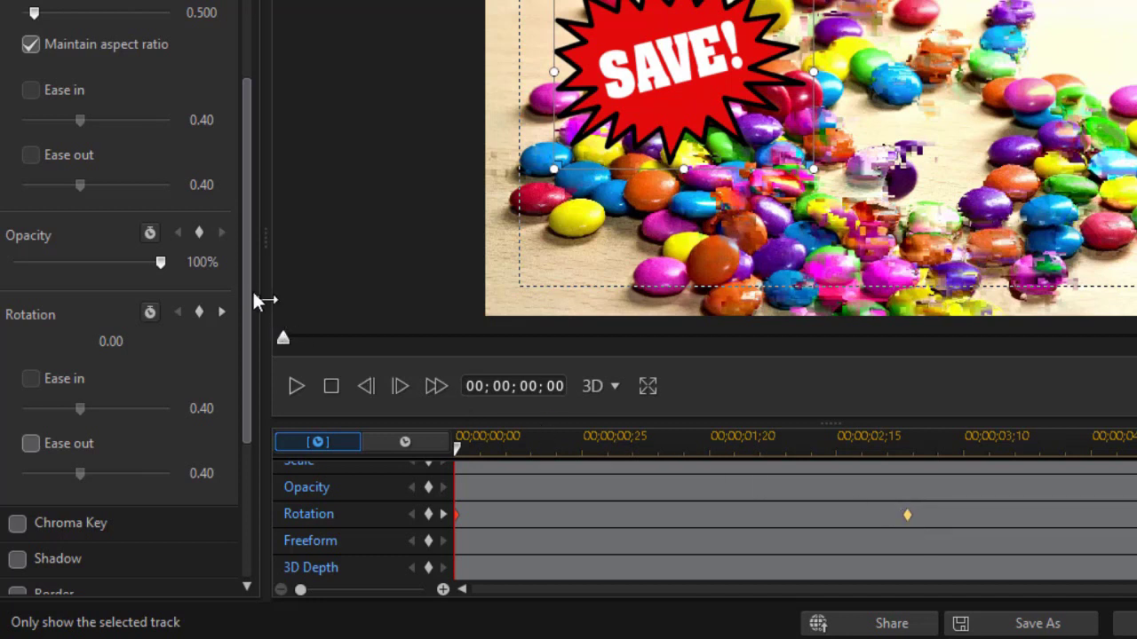
pyautogui.click(441, 514)
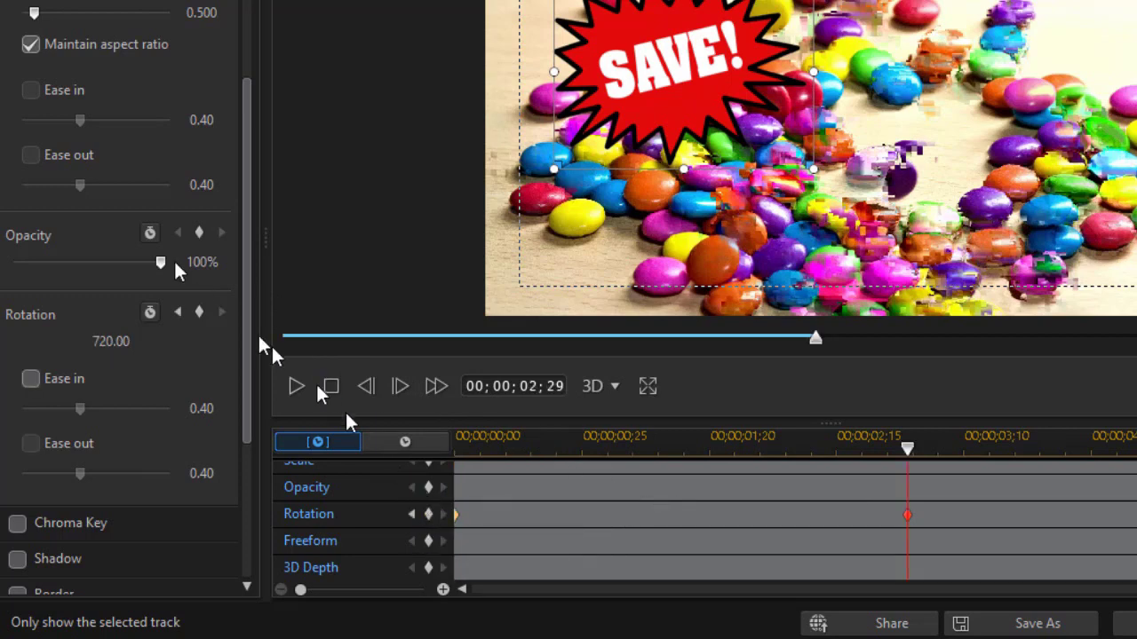
# Step: Set the final Rotation keyframe to -720 to reverse the spin, then replay it from the start
pyautogui.click(131, 341)
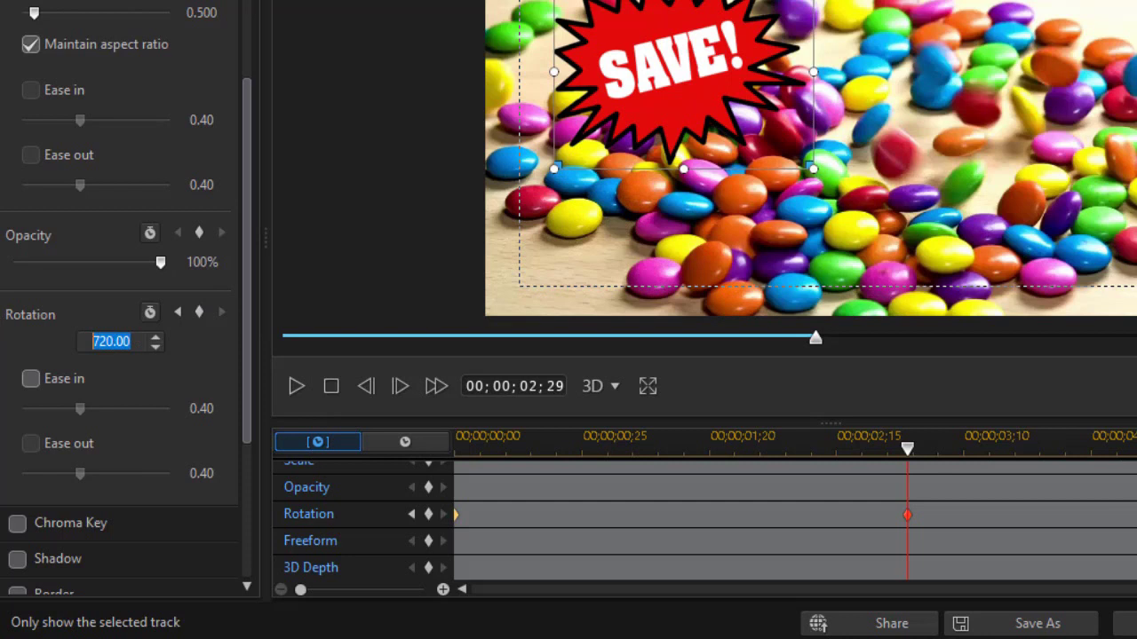
pyautogui.write('-')
pyautogui.press('Return')
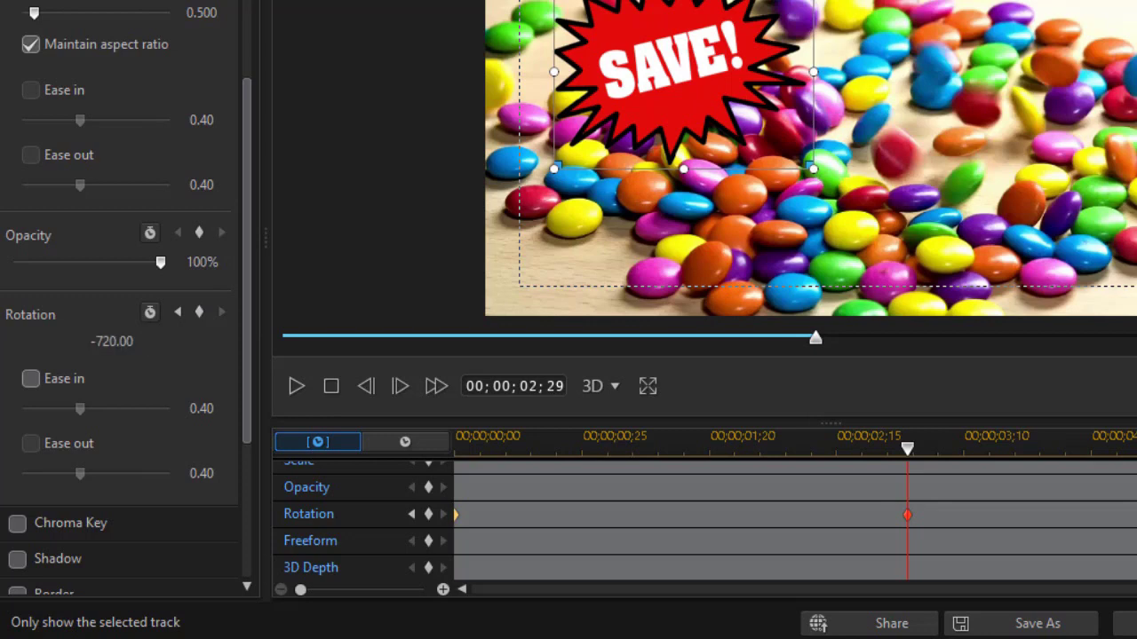
pyautogui.click(330, 387)
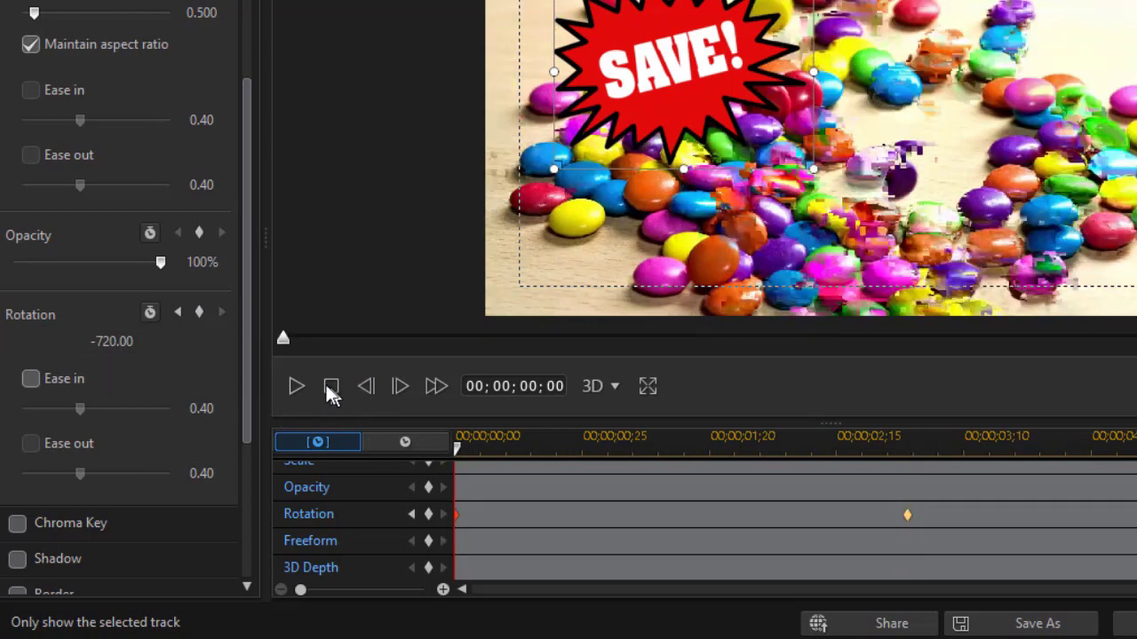
pyautogui.click(298, 385)
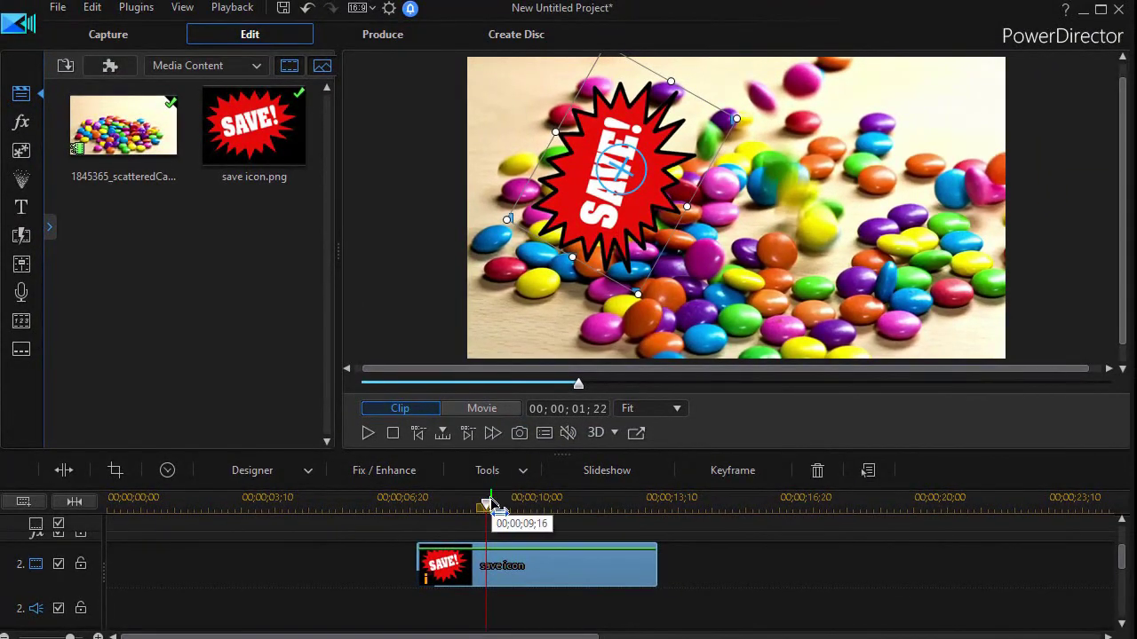
pyautogui.moveTo(487, 508); pyautogui.dragTo(619, 526)
pyautogui.click(619, 546)
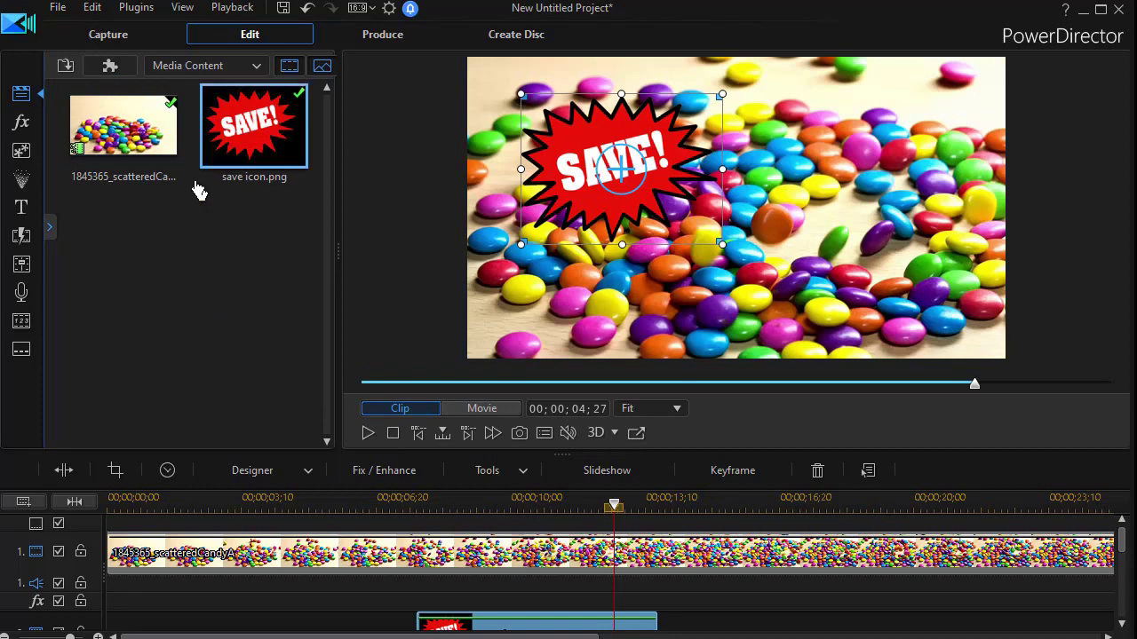
pyautogui.click(22, 211)
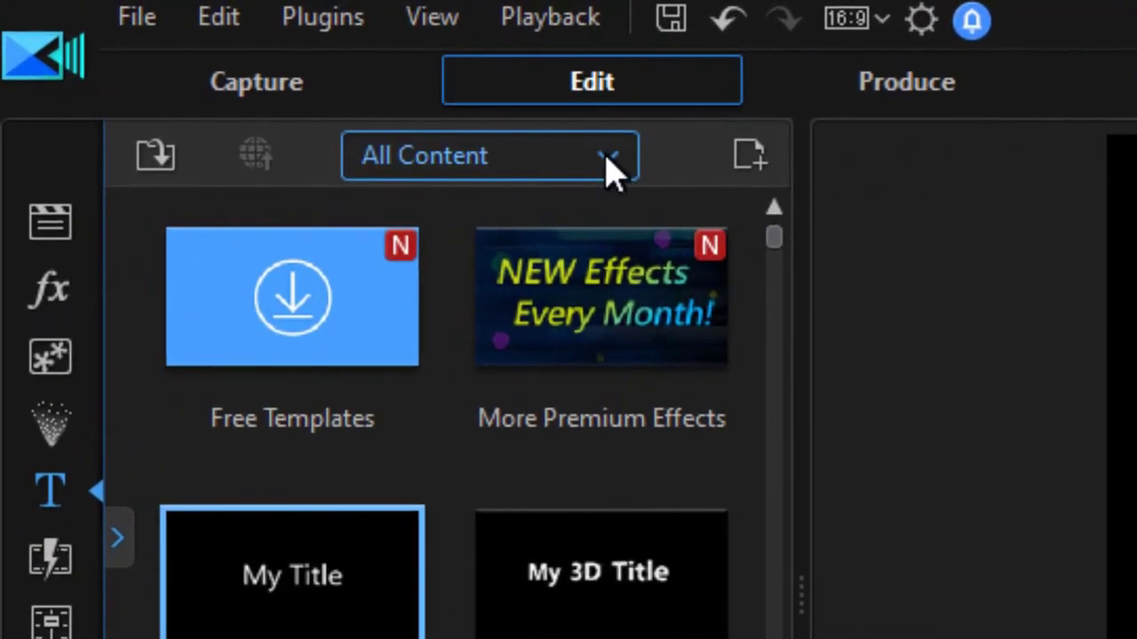
# Step: Filter titles to NewBlue and drag Titler Pro 1.5 onto track 2 after the save icon clip
pyautogui.click(609, 169)
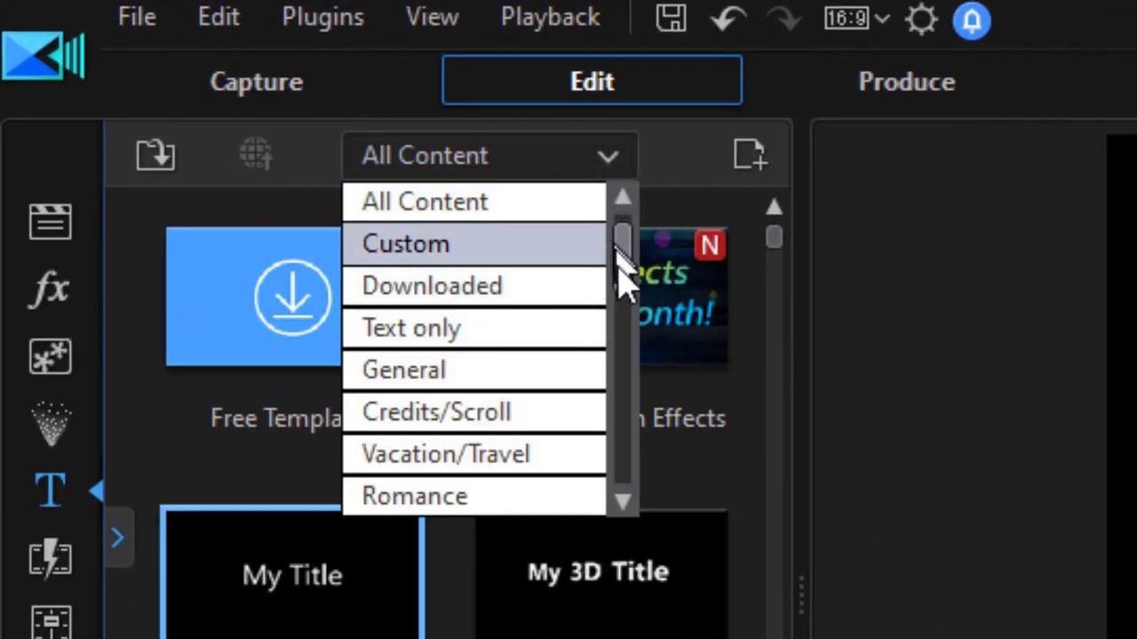
pyautogui.moveTo(621, 266); pyautogui.dragTo(624, 477)
pyautogui.click(487, 498)
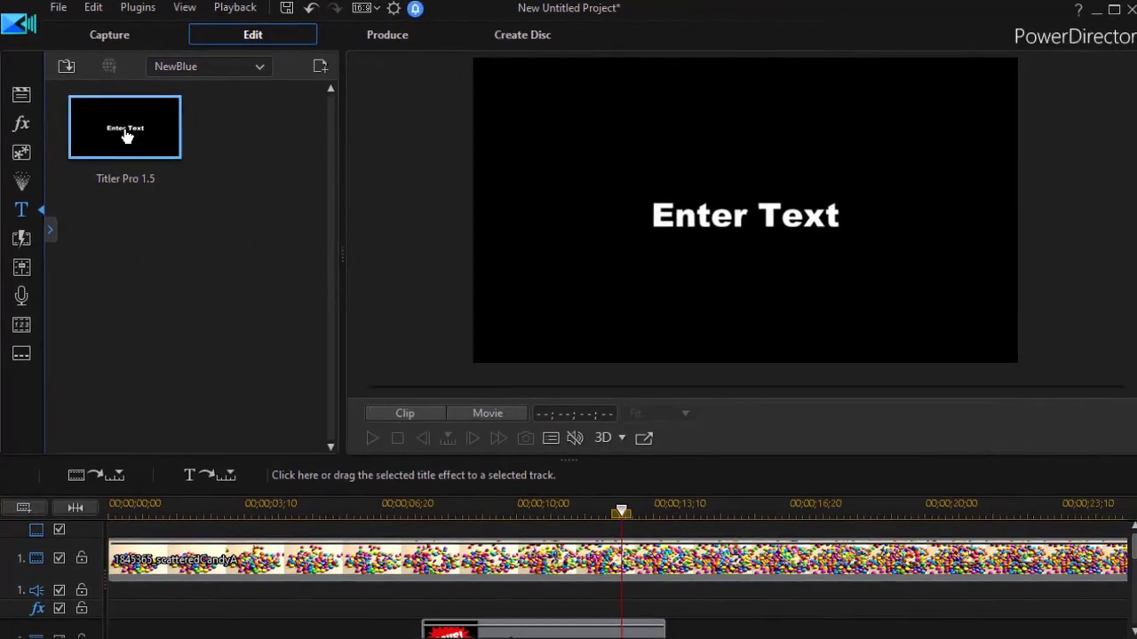
pyautogui.moveTo(126, 133); pyautogui.dragTo(728, 626)
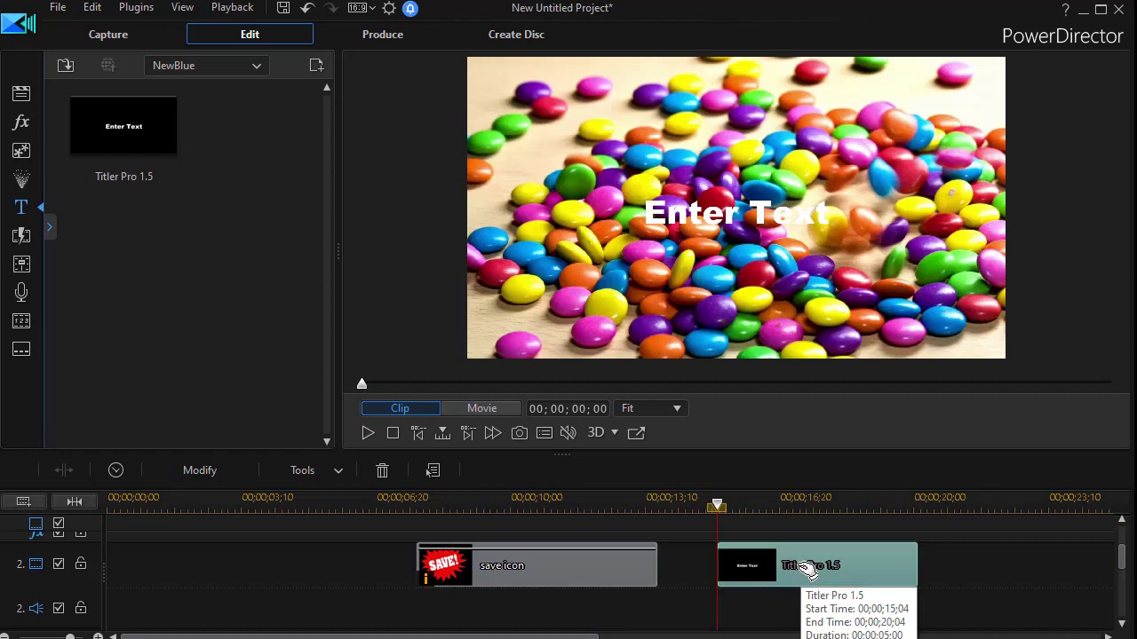
pyautogui.doubleClick(809, 568)
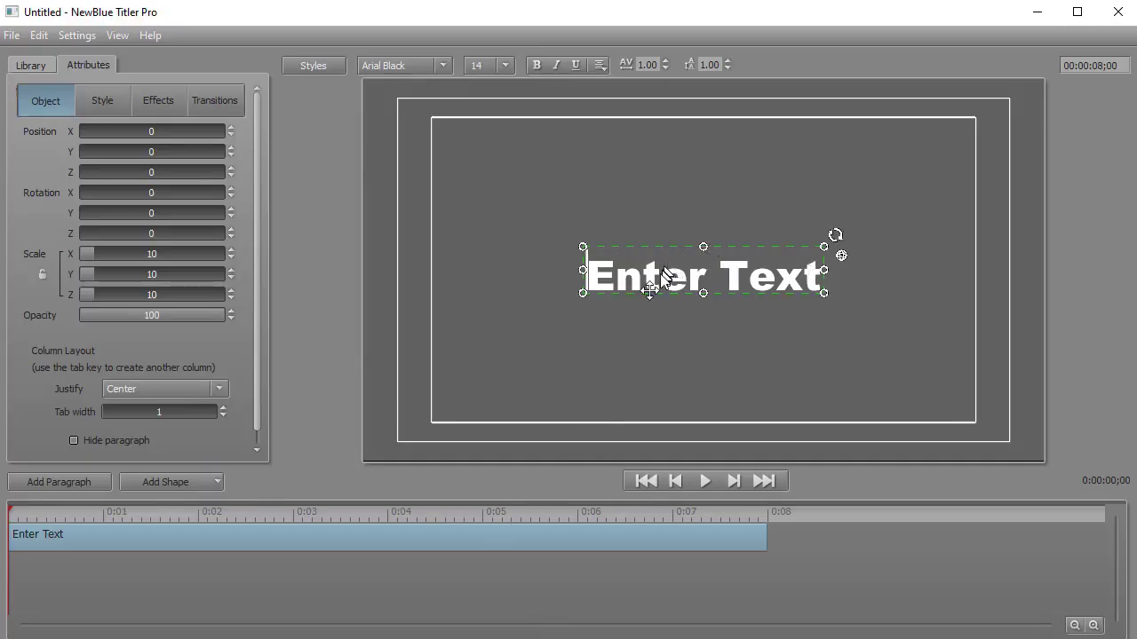
# Step: Cut the Enter Text paragraph and import save icon.png into the title
pyautogui.rightClick(520, 531)
pyautogui.click(559, 571)
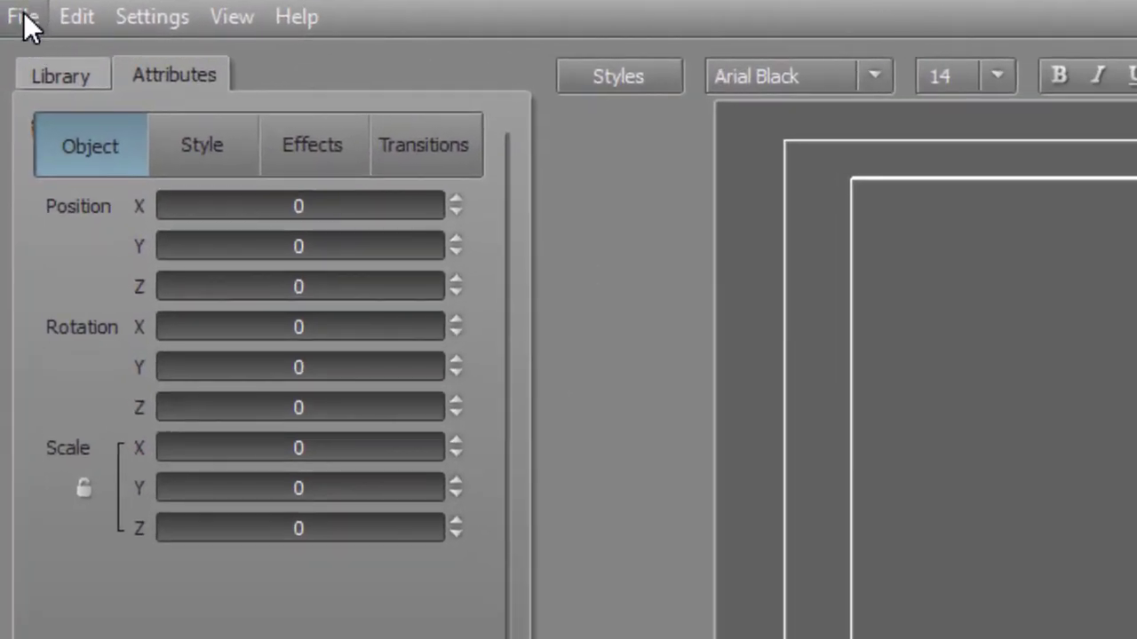
pyautogui.click(25, 18)
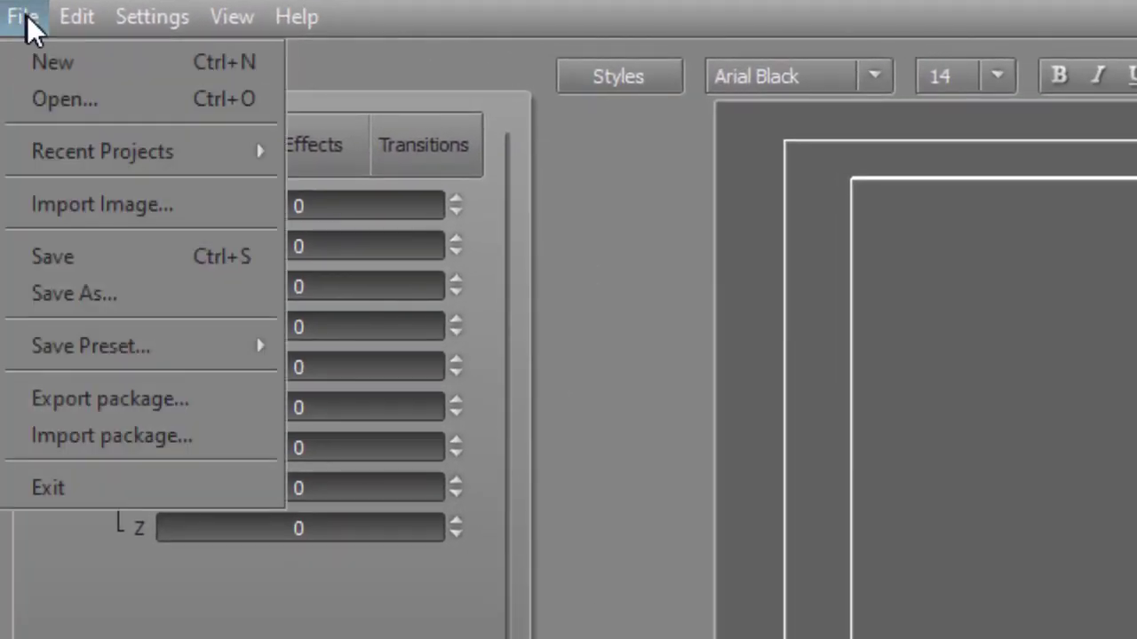
pyautogui.click(115, 194)
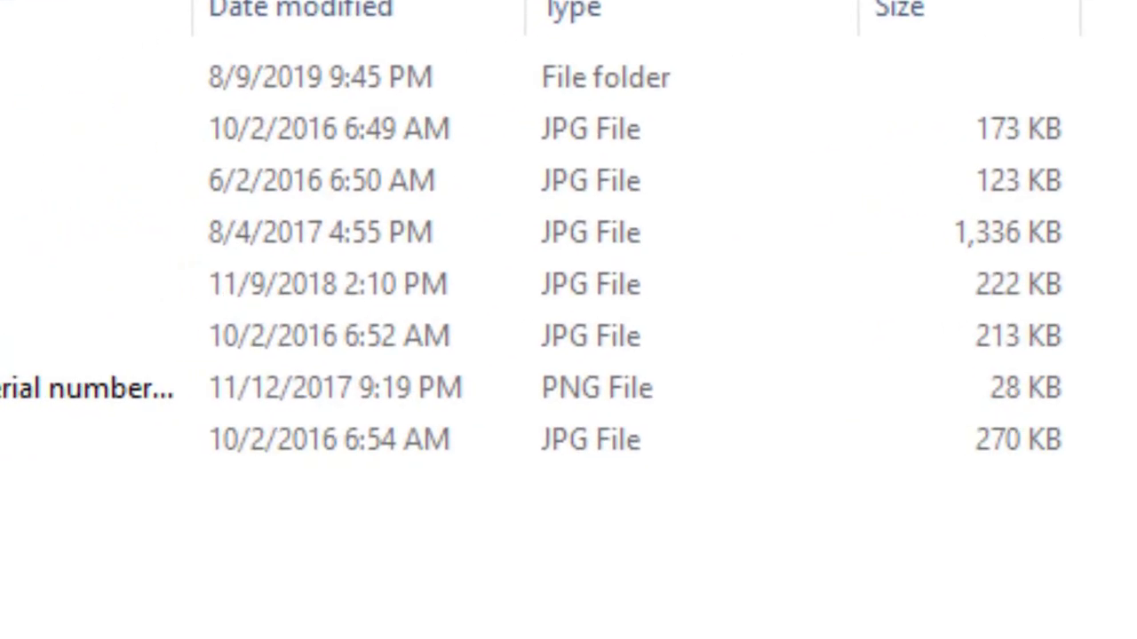
pyautogui.scroll(-10, 569, 320)
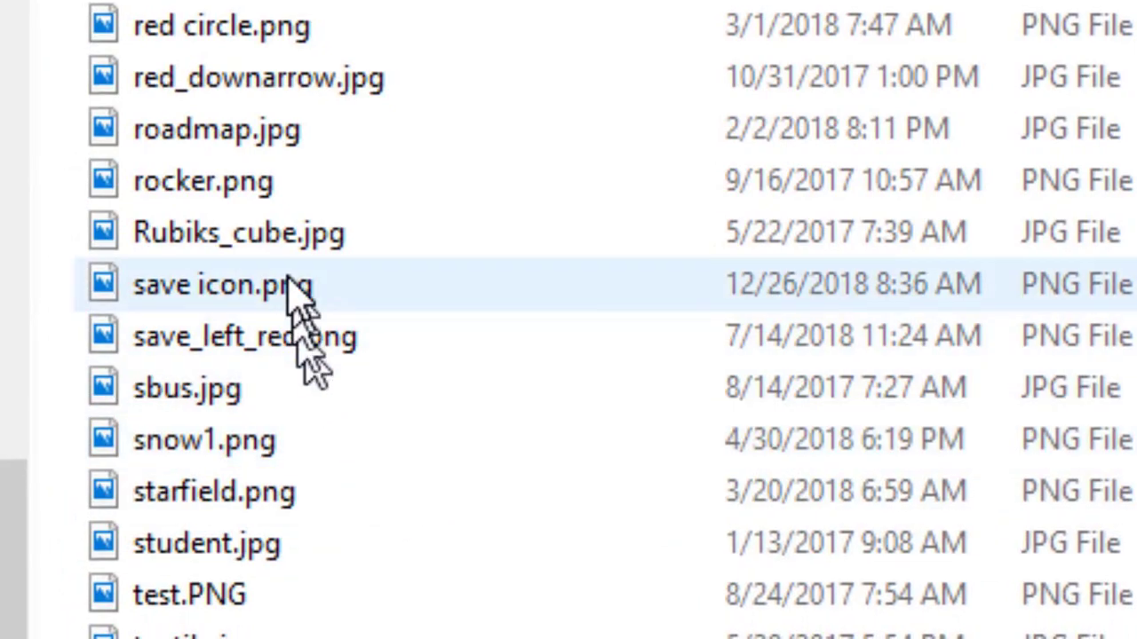
pyautogui.click(297, 293)
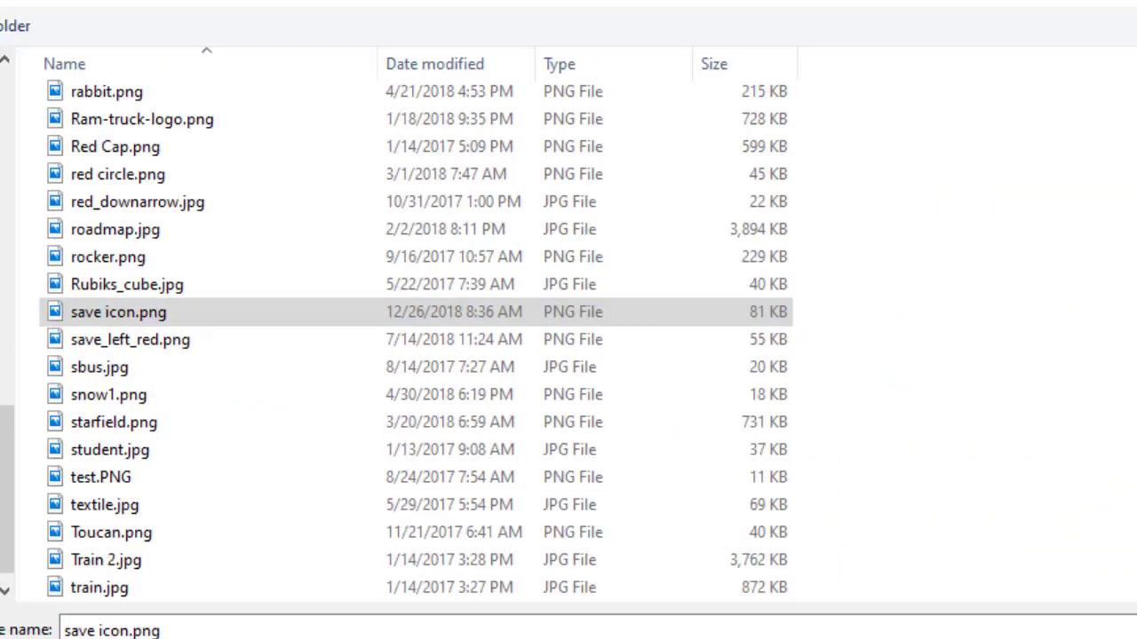
pyautogui.click(1008, 547)
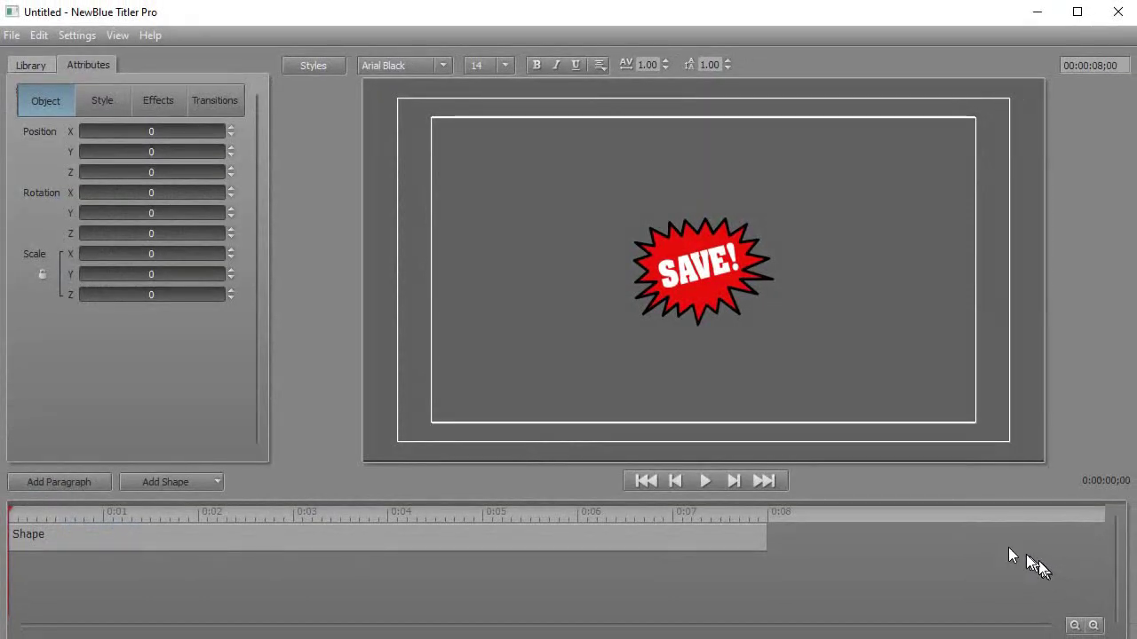
# Step: Drag the SAVE! starburst toward the upper left and resize it with its corner handle
pyautogui.click(695, 282)
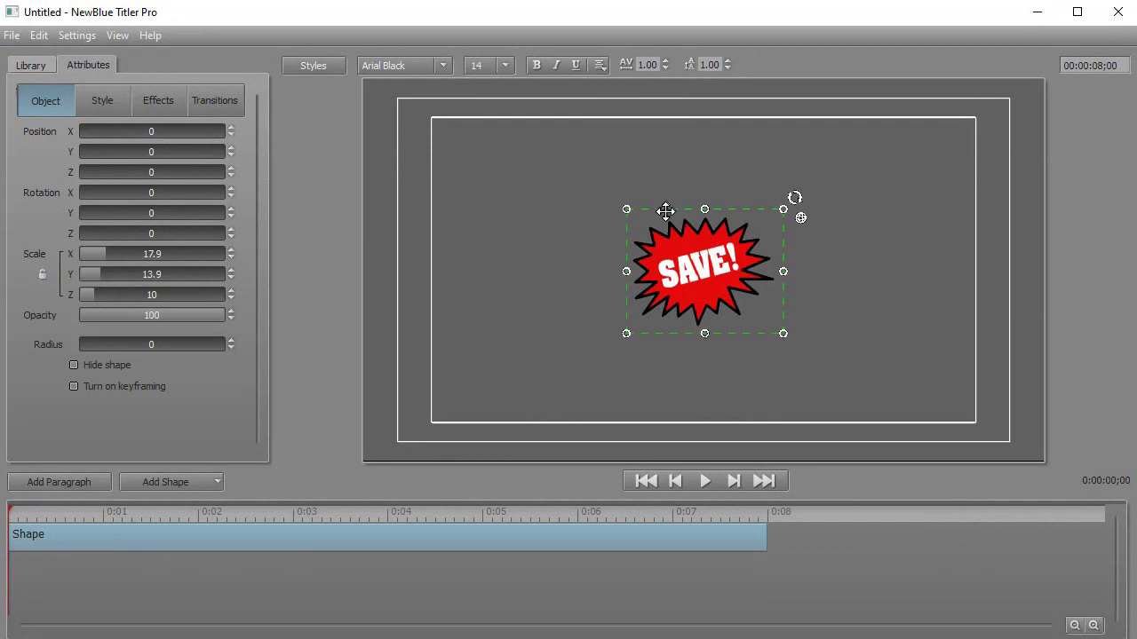
pyautogui.moveTo(665, 211); pyautogui.dragTo(499, 177)
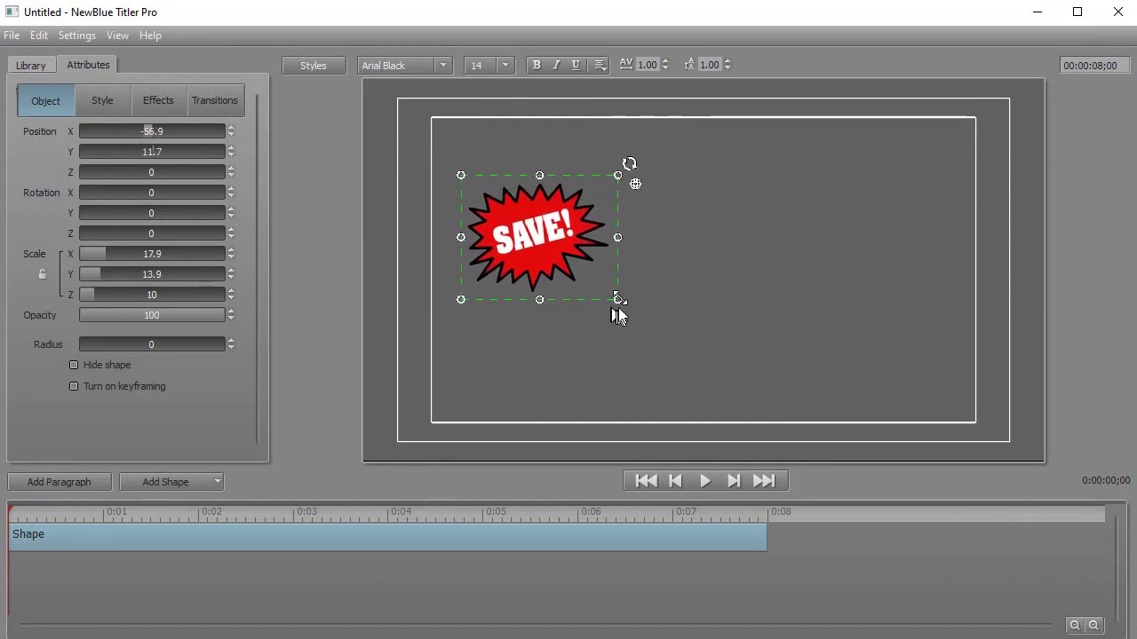
pyautogui.moveTo(616, 300); pyautogui.dragTo(649, 323)
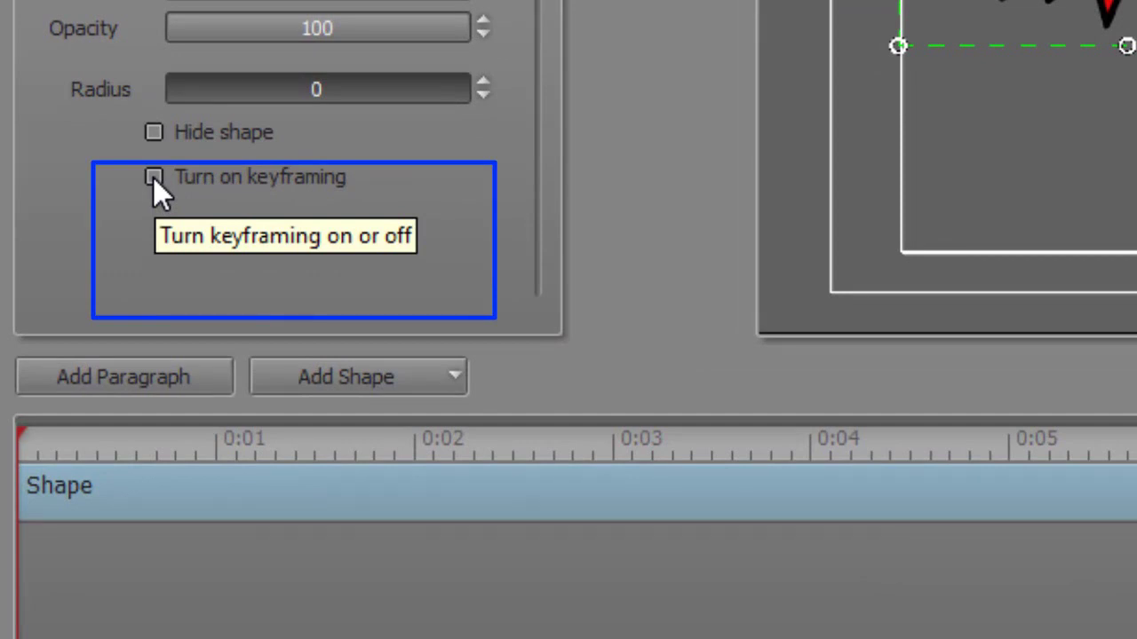
# Step: Turn on keyframing for the Shape layer and add Keyframe 2 at 0:03
pyautogui.click(154, 177)
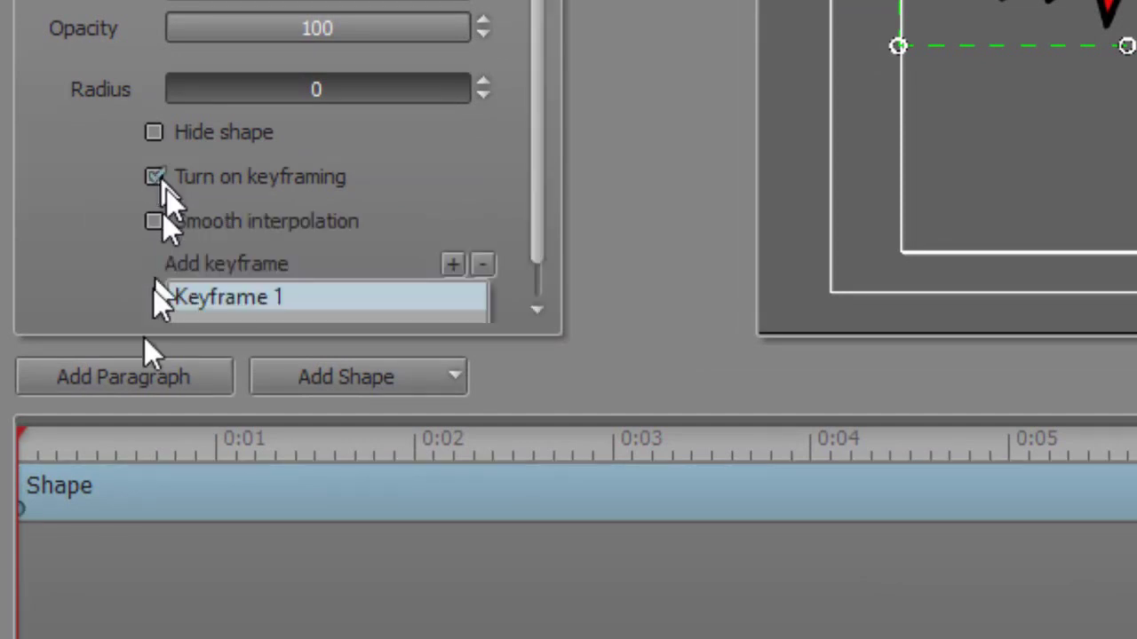
pyautogui.click(21, 512)
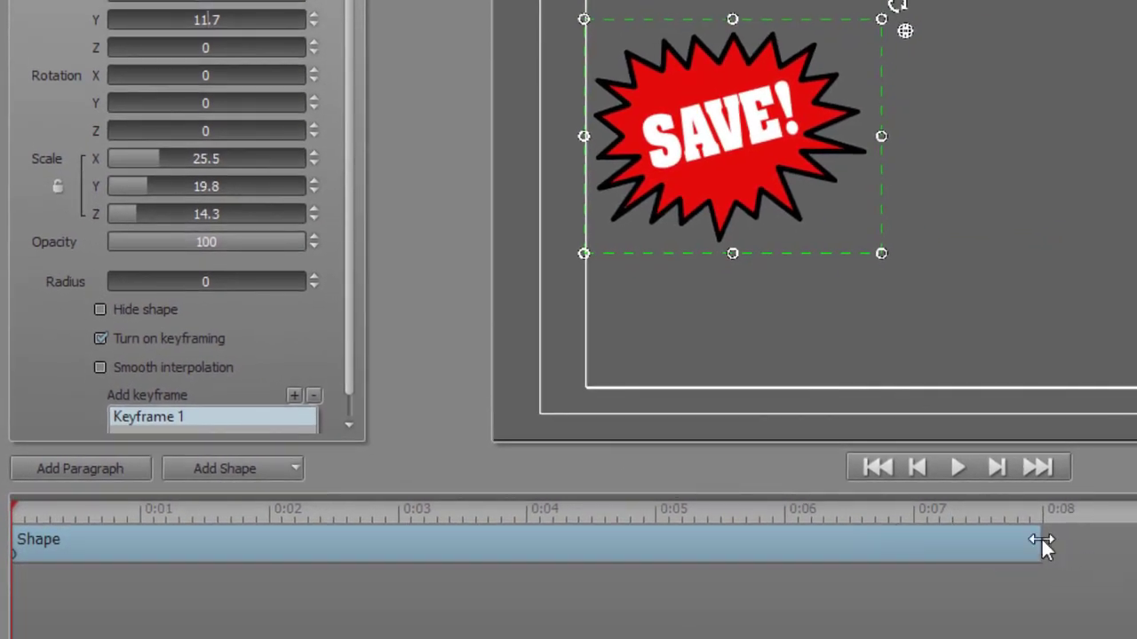
pyautogui.moveTo(1041, 540); pyautogui.dragTo(397, 574)
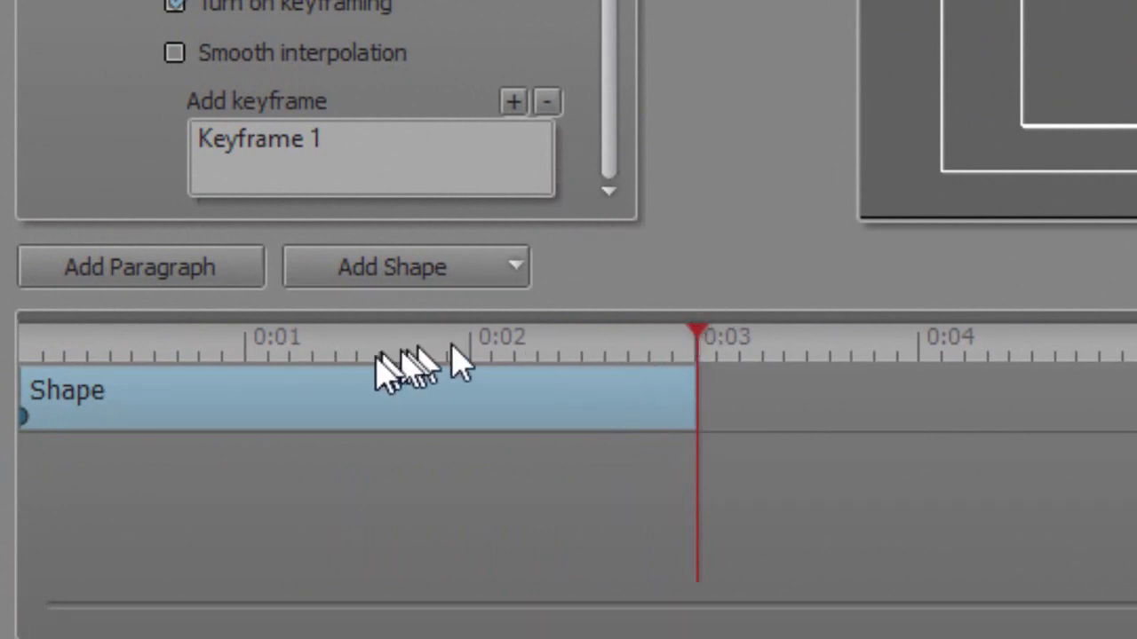
pyautogui.click(514, 102)
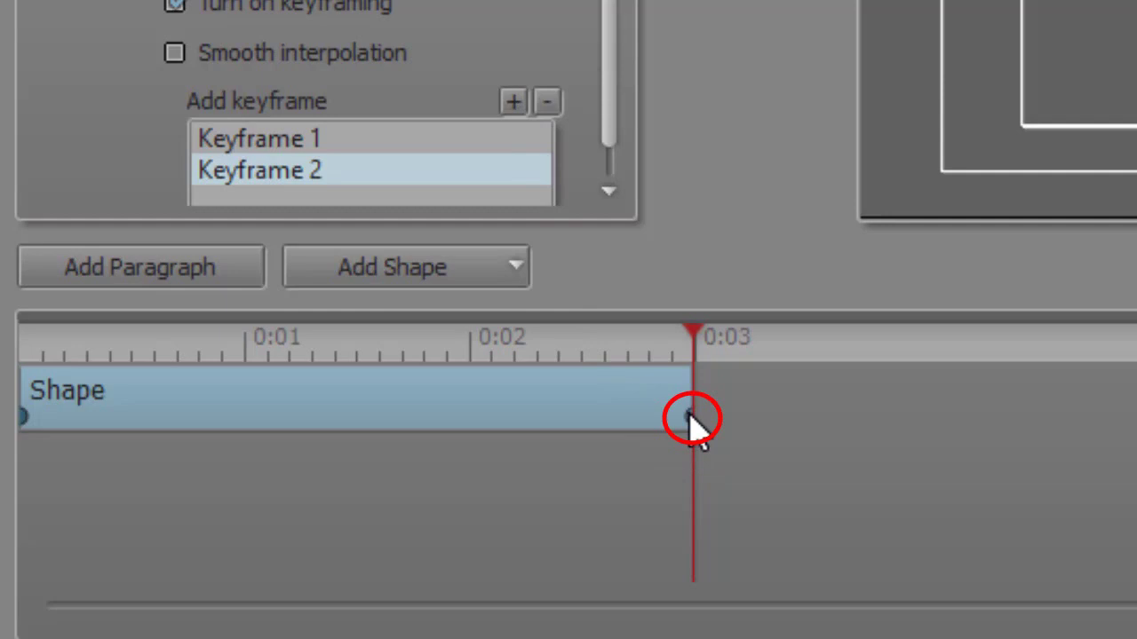
pyautogui.click(688, 336)
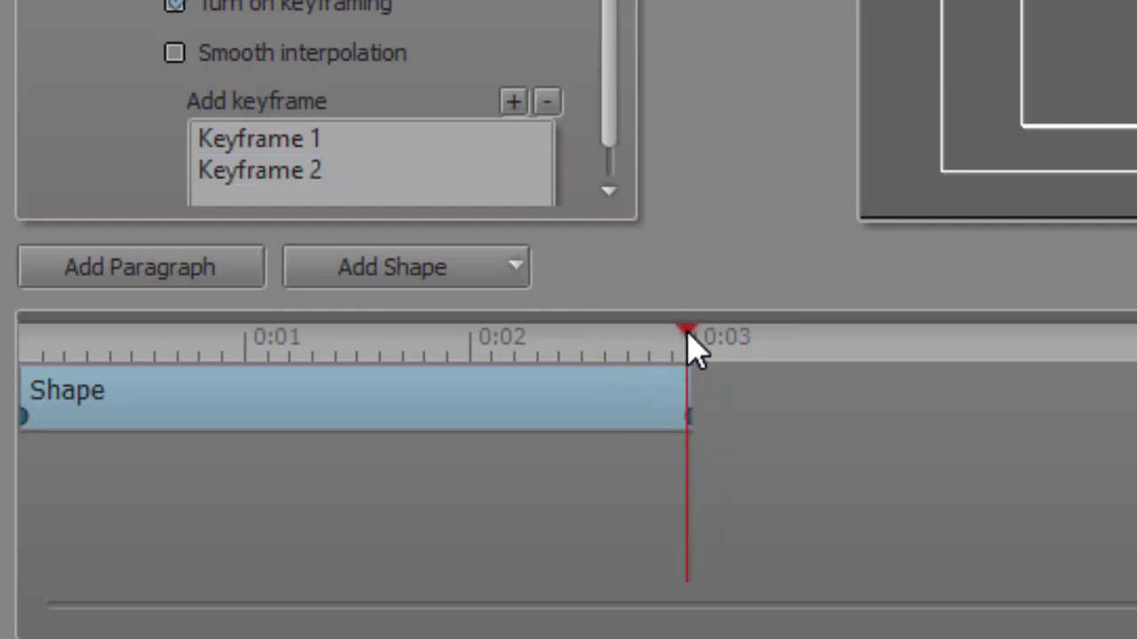
pyautogui.moveTo(688, 333); pyautogui.dragTo(691, 333)
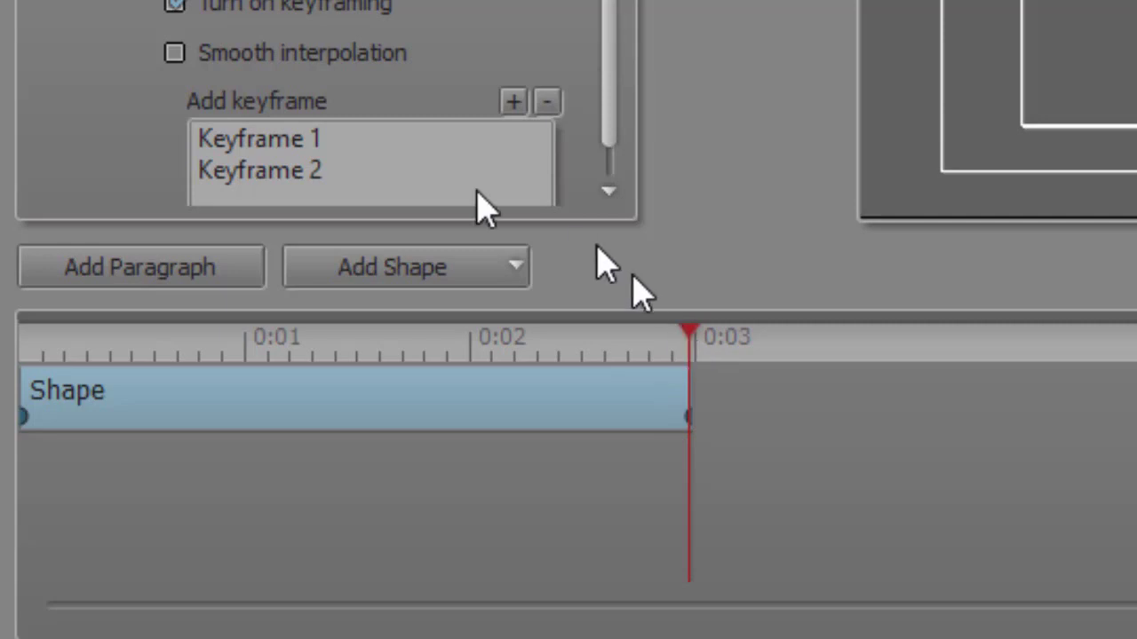
pyautogui.click(311, 170)
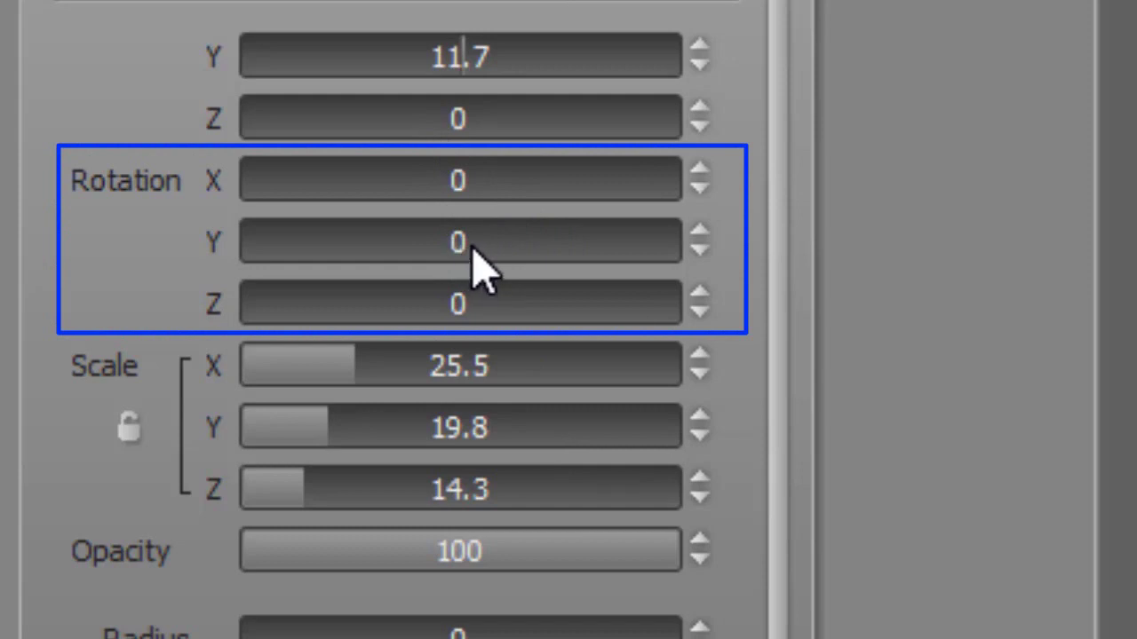
# Step: Set Keyframe 2's Rotation Y to 360 and preview the starburst's full spin
pyautogui.moveTo(467, 251); pyautogui.dragTo(1127, 279)
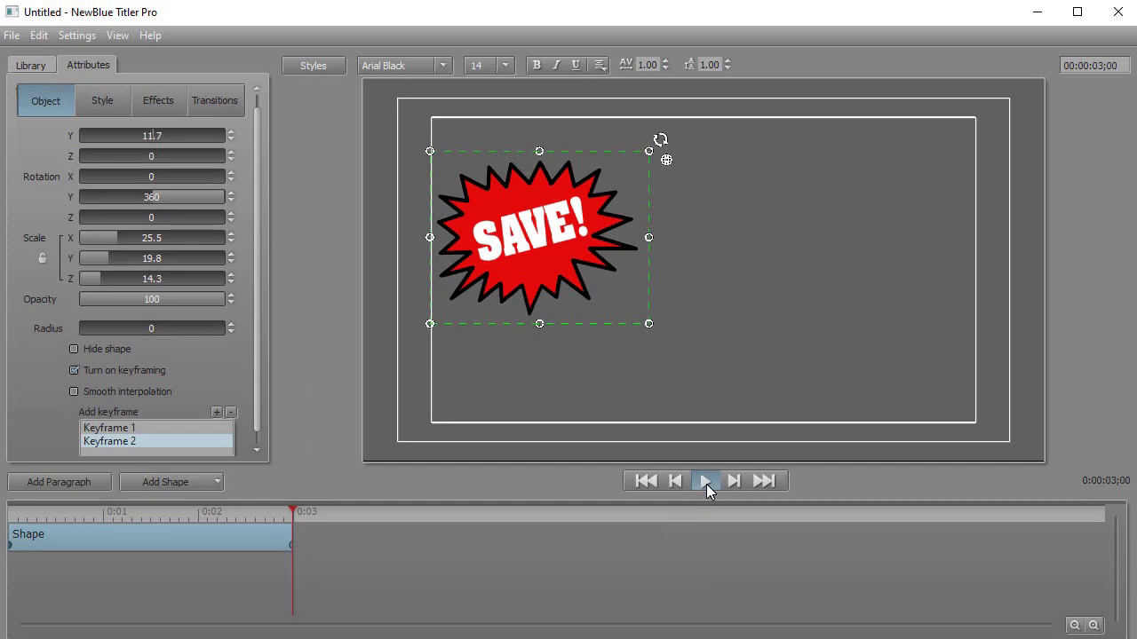
pyautogui.click(706, 483)
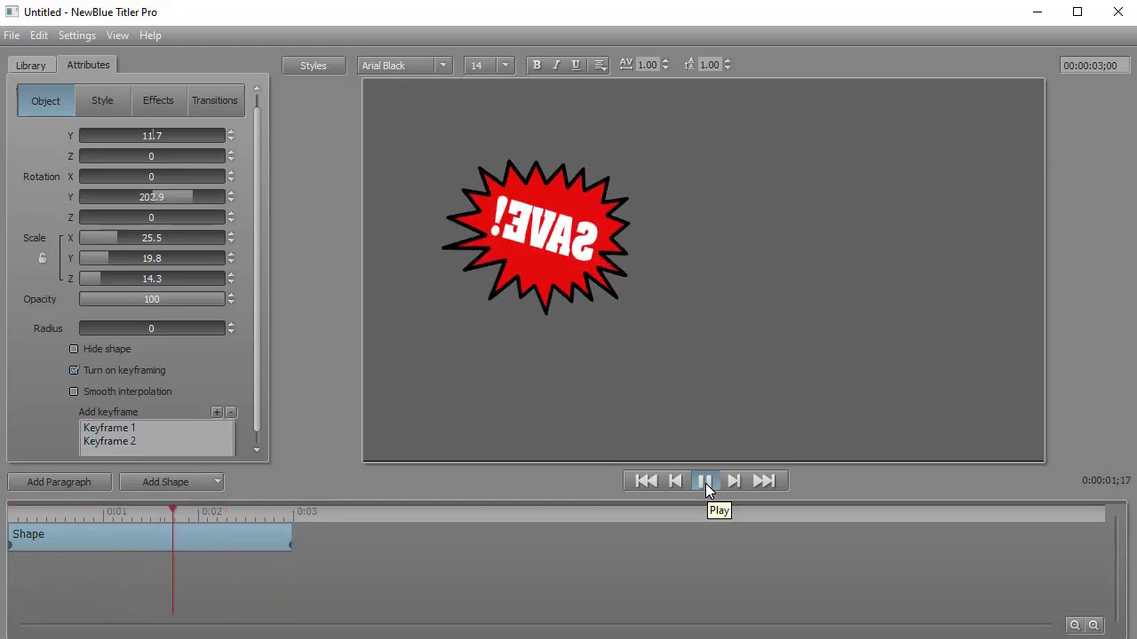
pyautogui.click(705, 483)
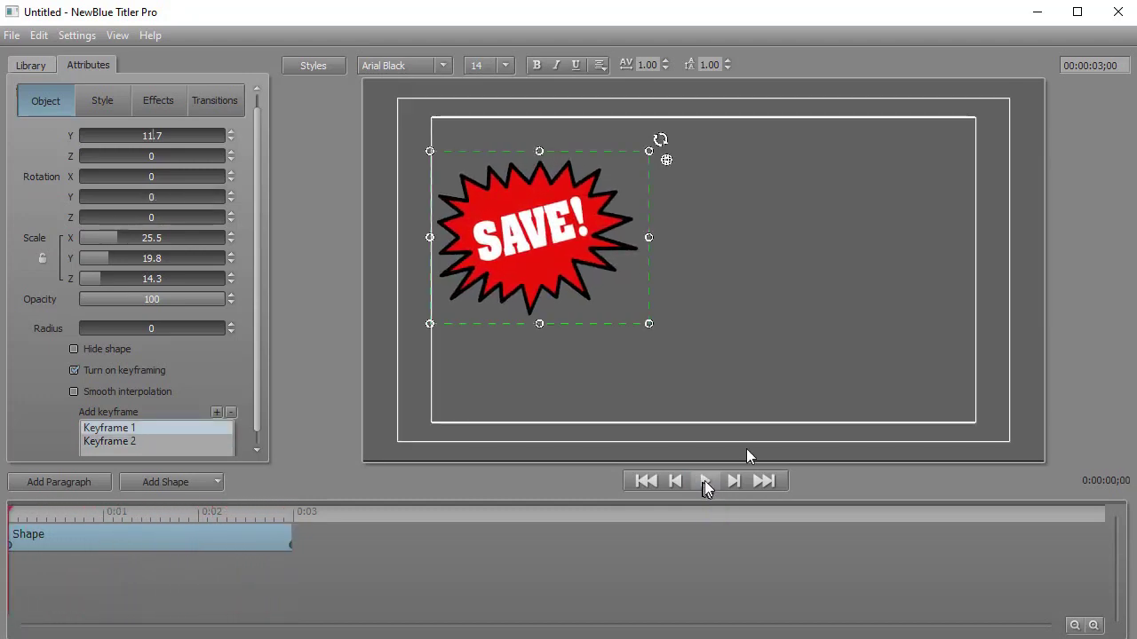
# Step: Close Titler Pro, preview the spinning SAVE! title over the candy video, and select its clip
pyautogui.click(1120, 18)
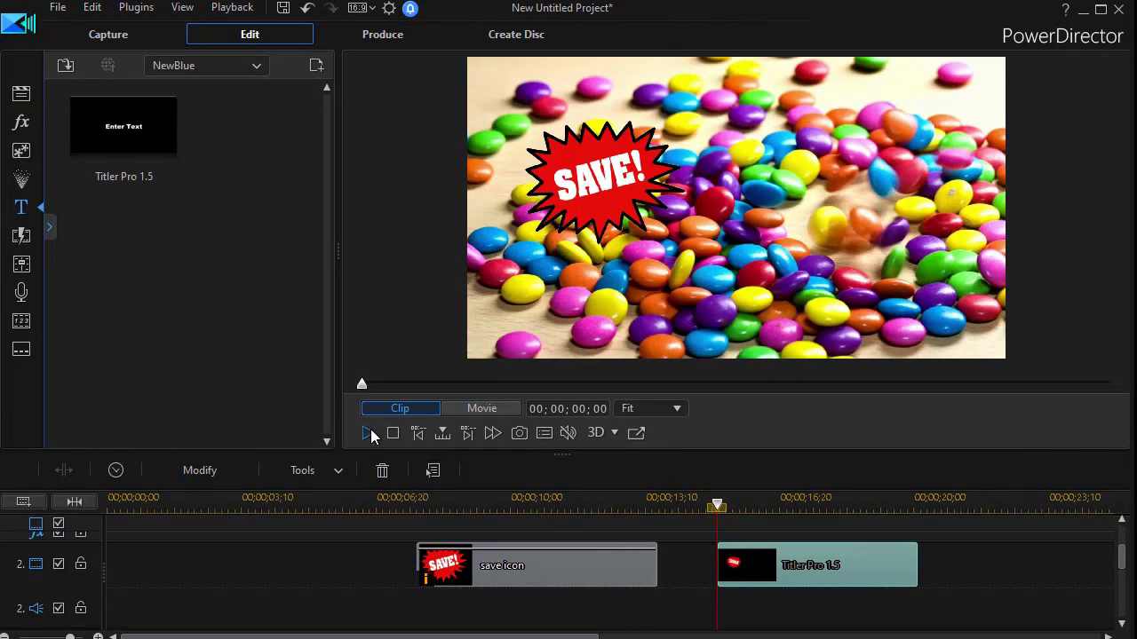
pyautogui.click(369, 433)
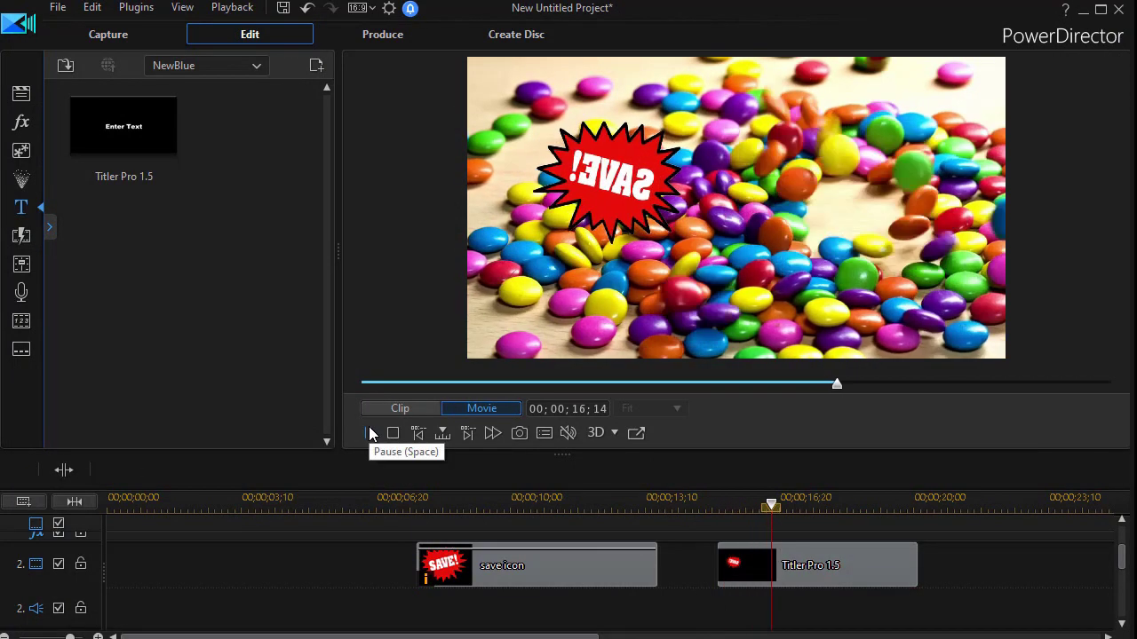
pyautogui.click(369, 433)
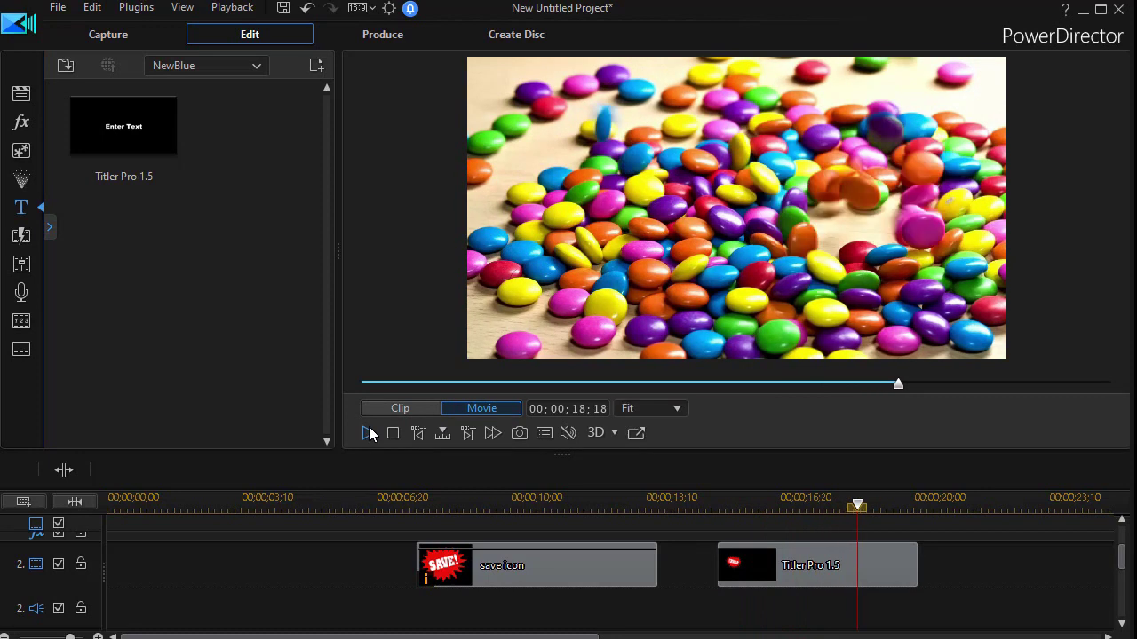
pyautogui.click(371, 432)
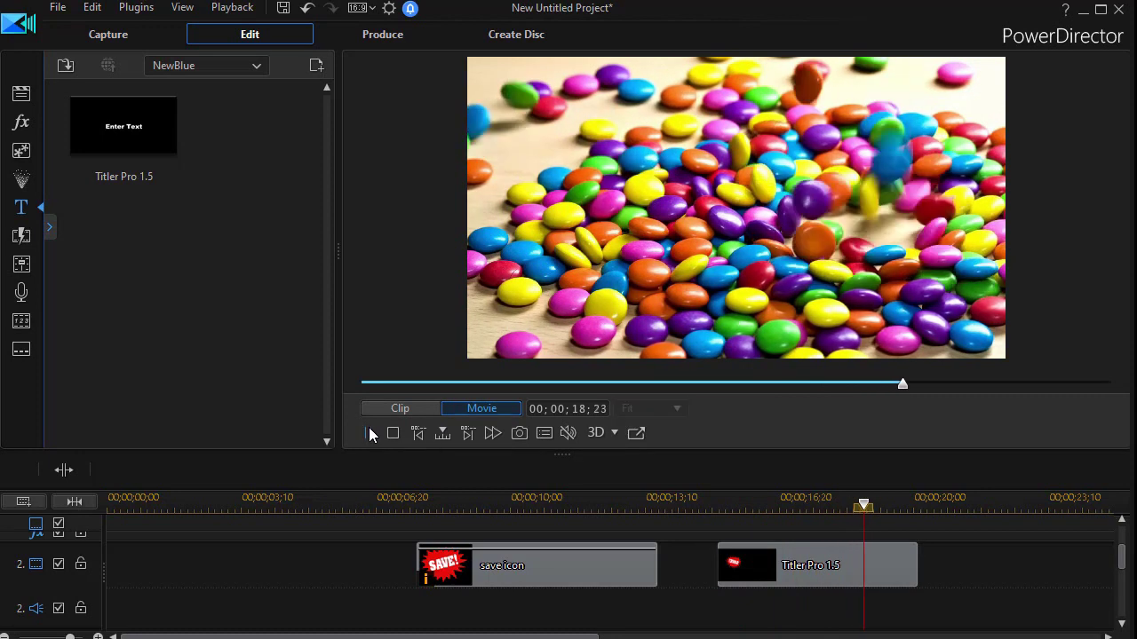
pyautogui.press('space')
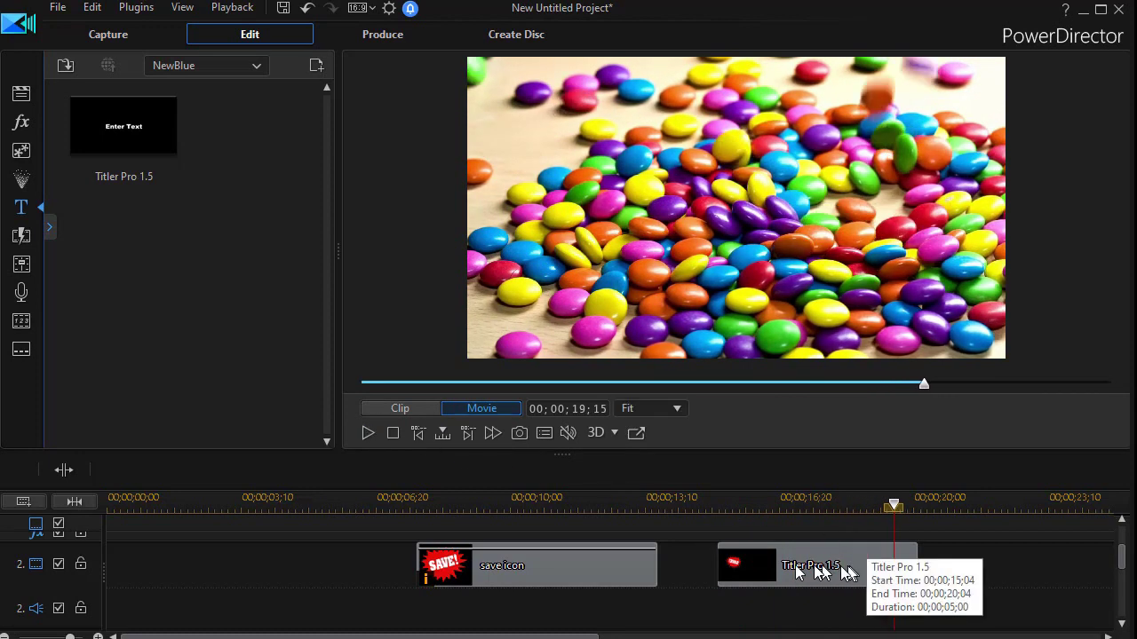
pyautogui.click(852, 570)
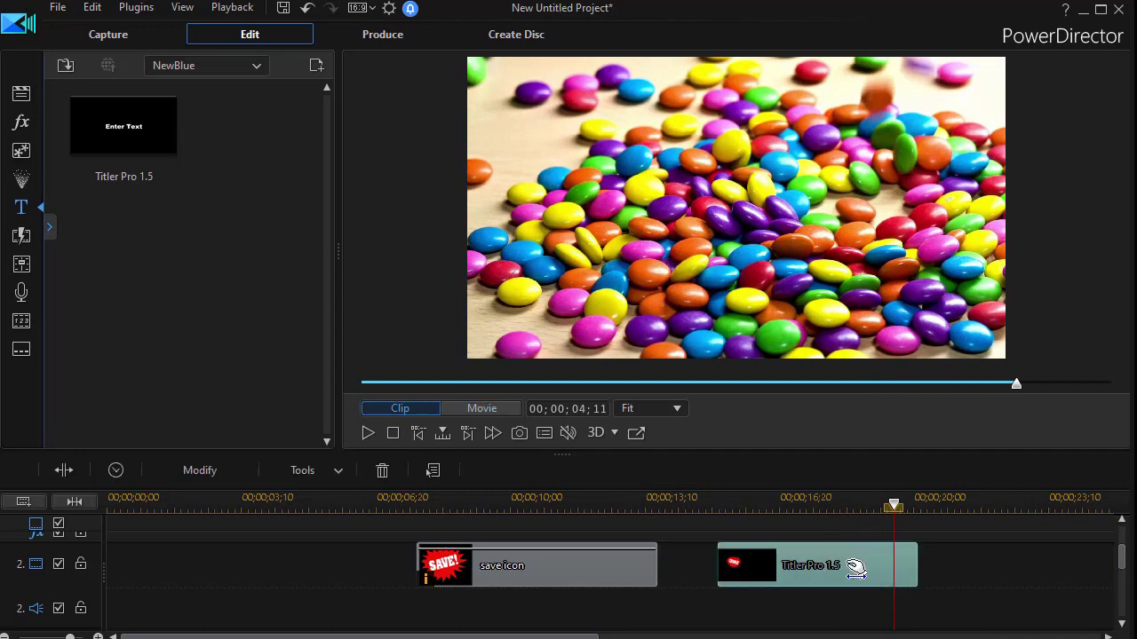
# Step: Set the Titler Pro 1.5 clip's duration to 00;00;03;00 and play it back to check
pyautogui.click(117, 471)
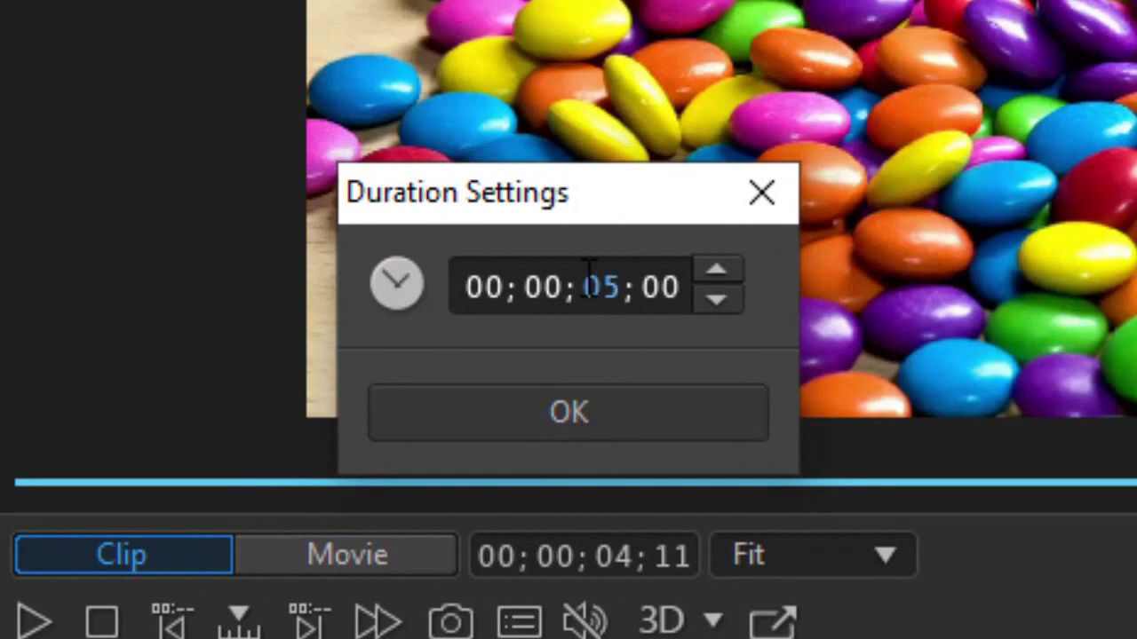
pyautogui.click(627, 418)
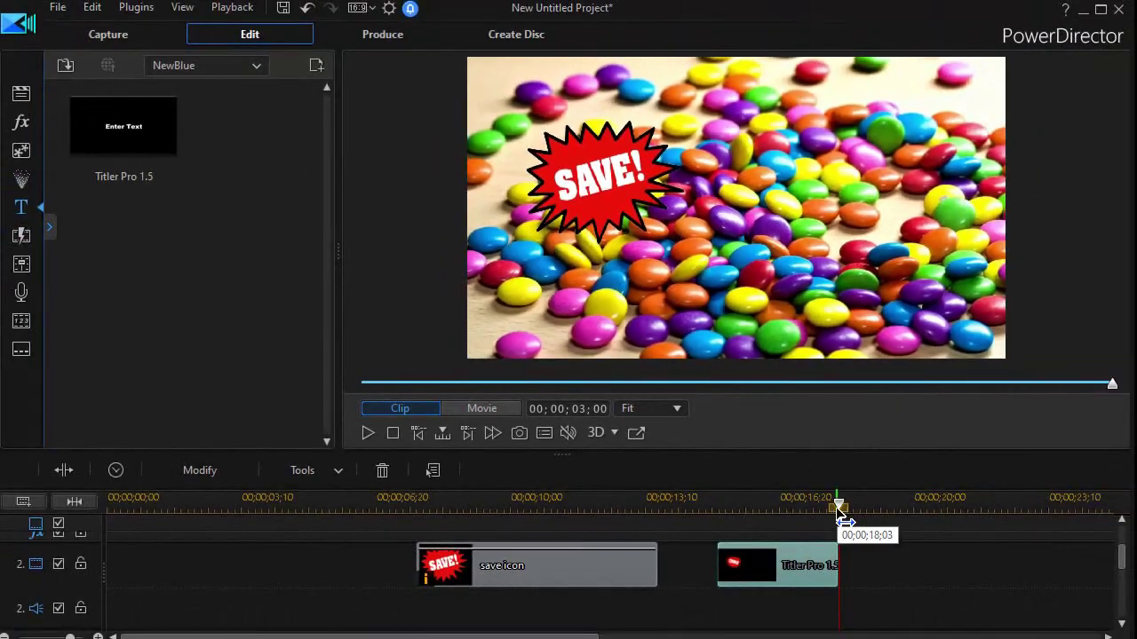
pyautogui.moveTo(847, 508); pyautogui.dragTo(702, 529)
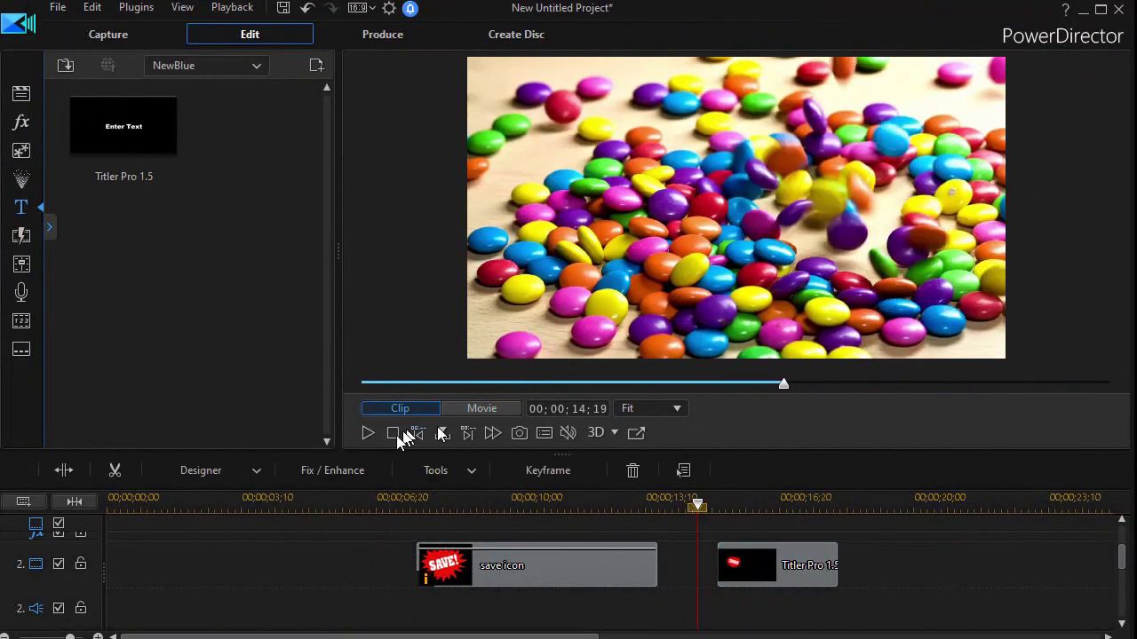
pyautogui.click(367, 433)
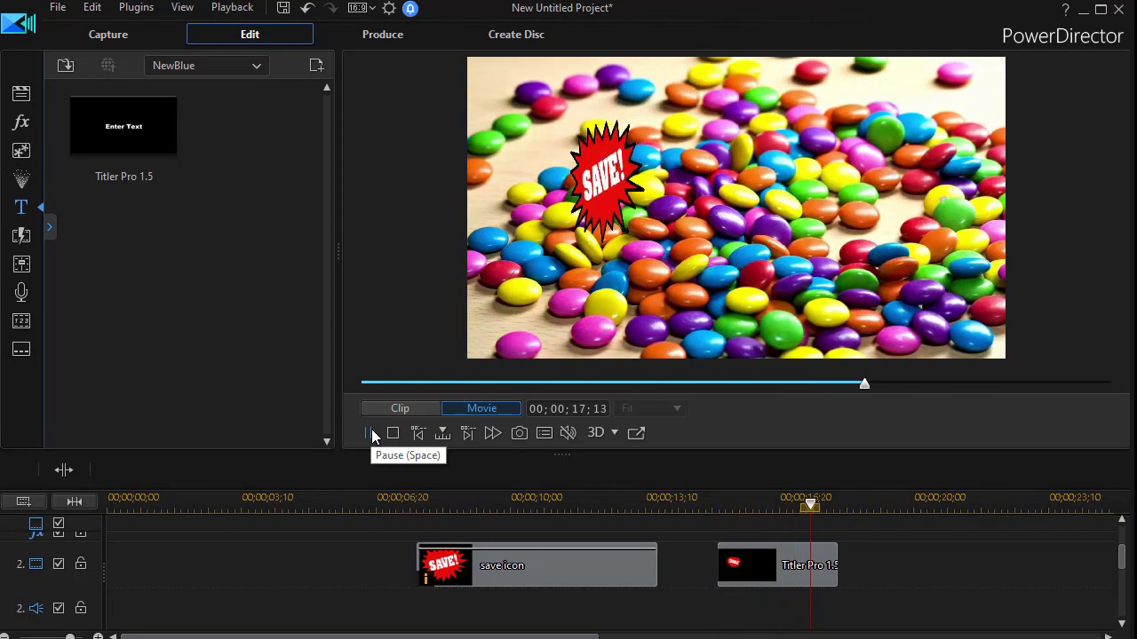
pyautogui.click(371, 434)
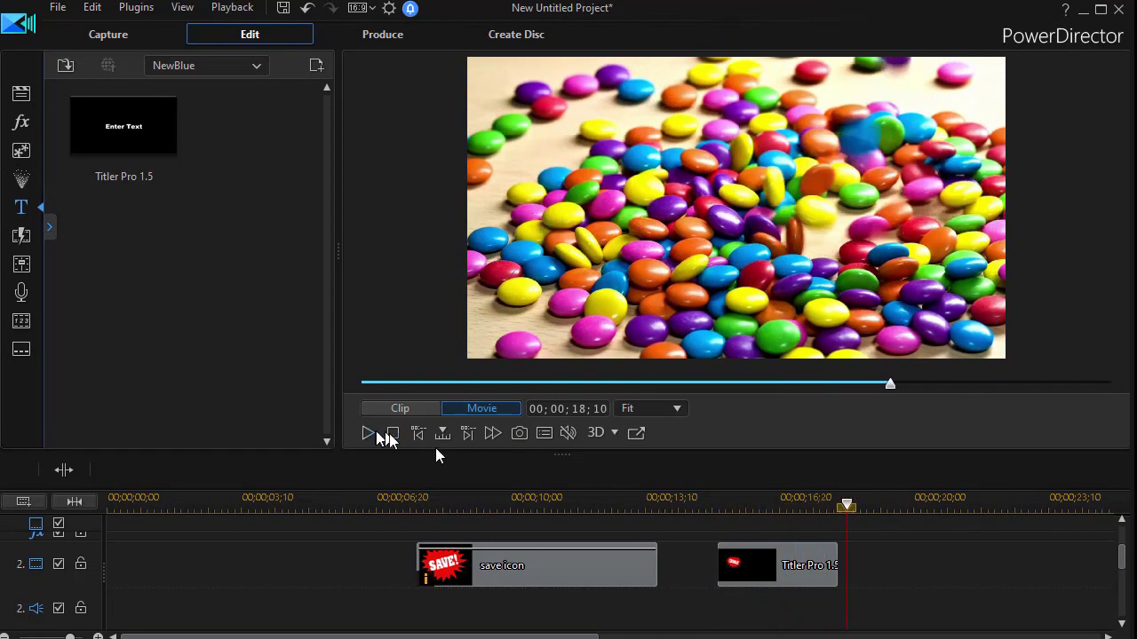
pyautogui.click(788, 558)
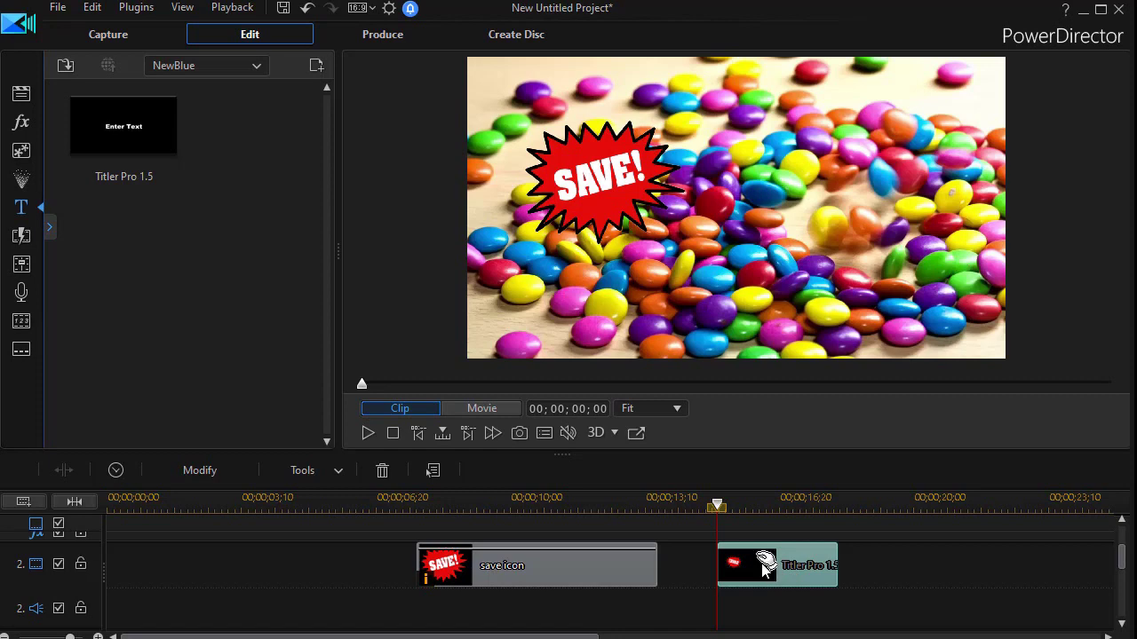
# Step: Paste two copies of the title clip end-to-end after the first, then rewind to it
pyautogui.press('End')
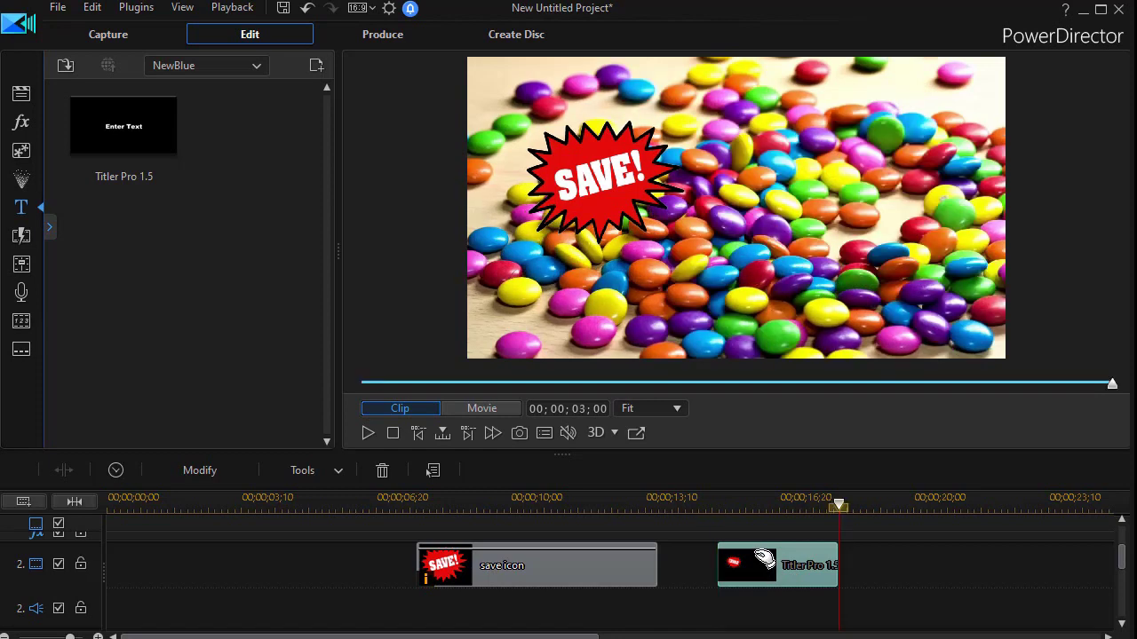
pyautogui.hotkey('ctrl', 'v')
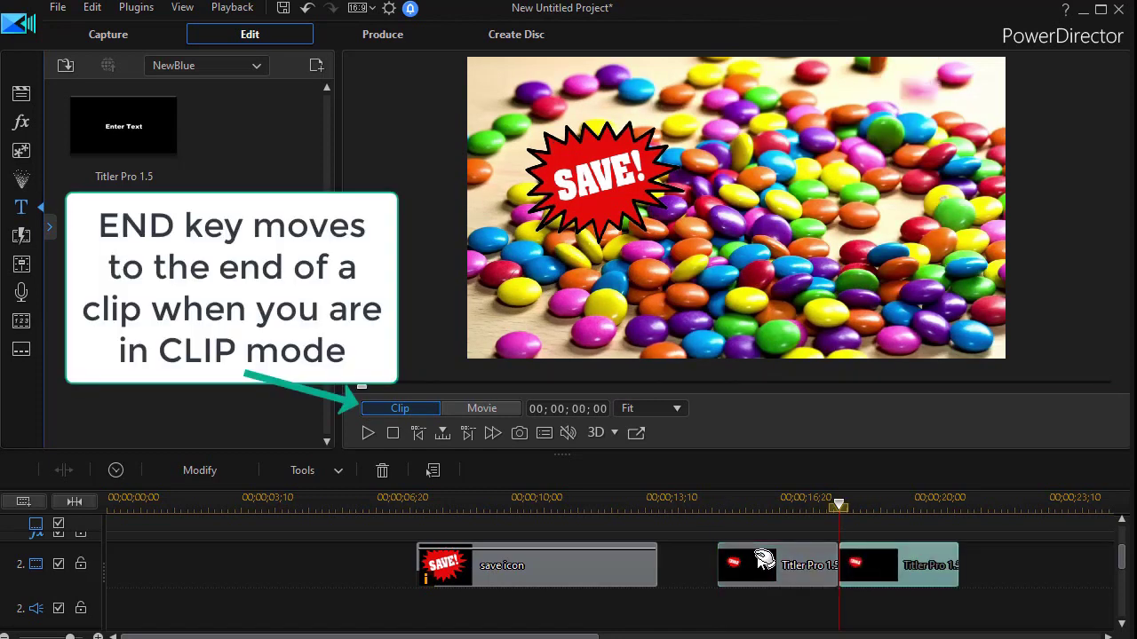
pyautogui.press('End')
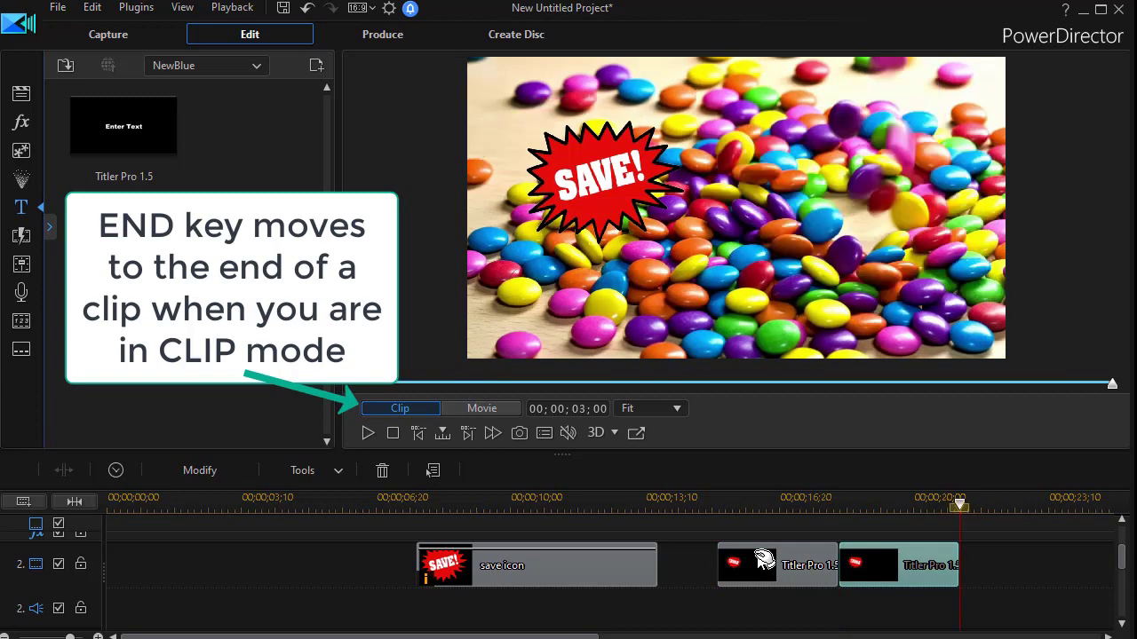
pyautogui.hotkey('ctrl', 'v')
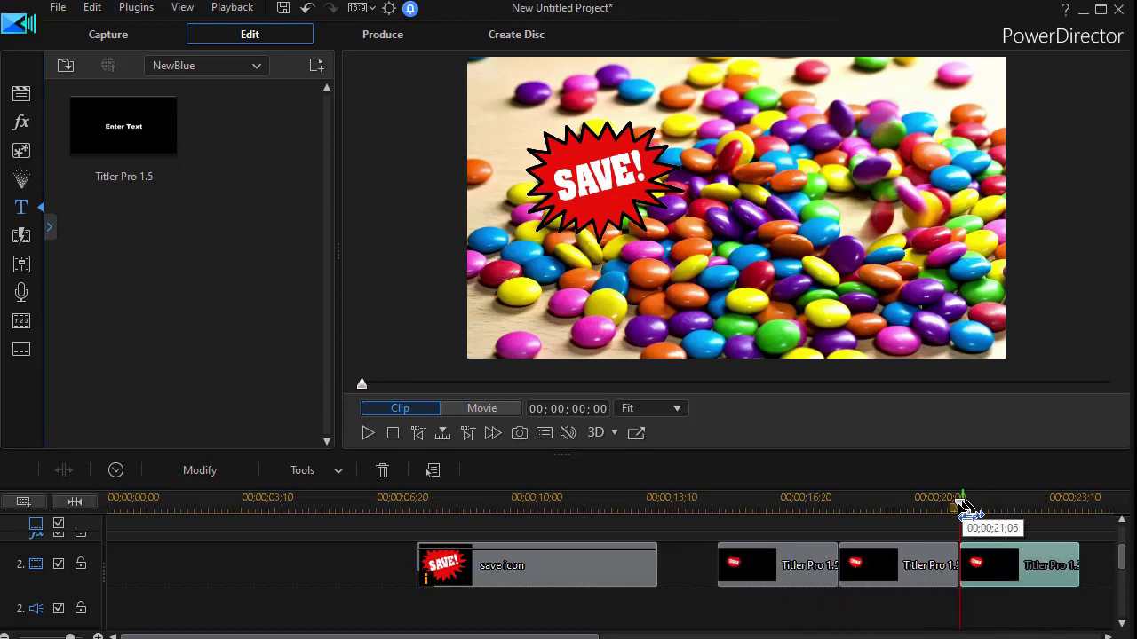
pyautogui.moveTo(959, 503); pyautogui.dragTo(717, 536)
pyautogui.click(721, 551)
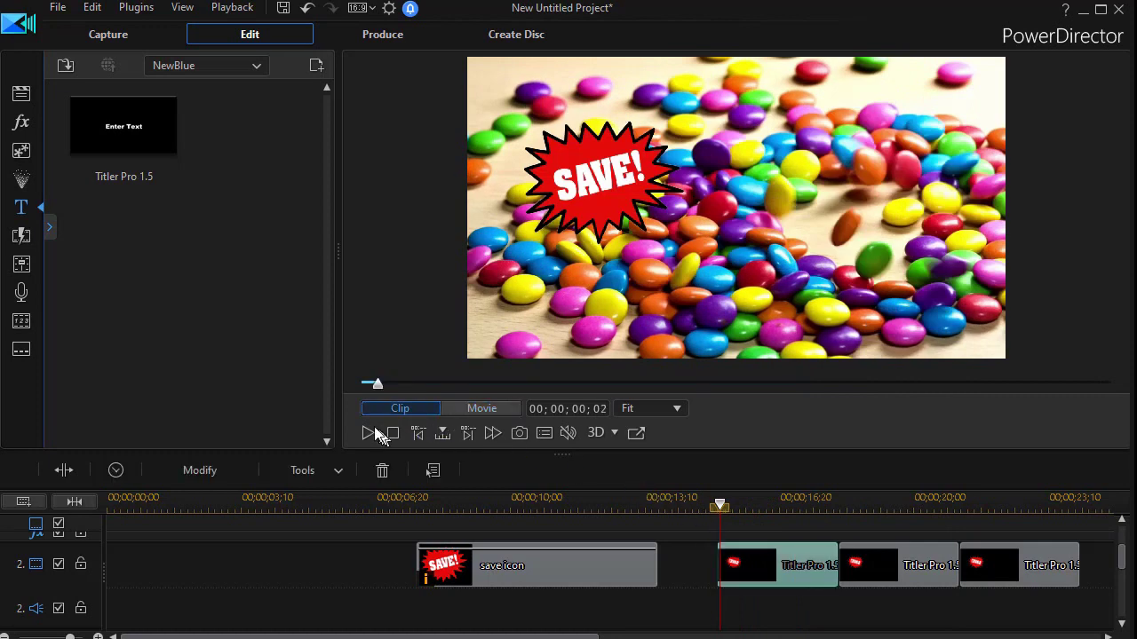
pyautogui.click(369, 437)
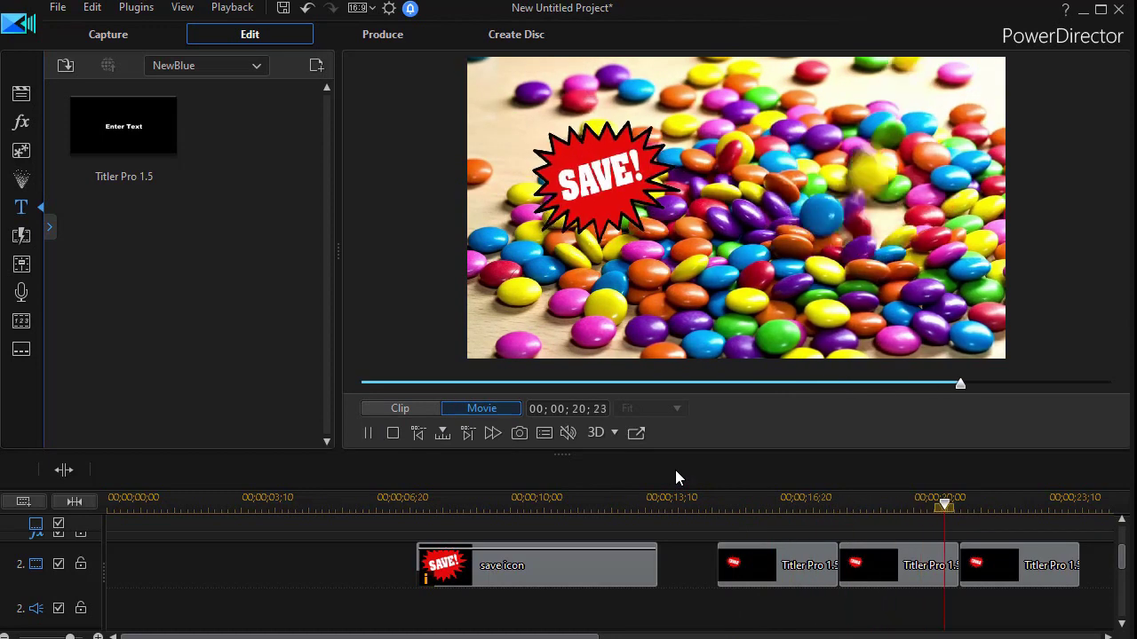
pyautogui.click(369, 435)
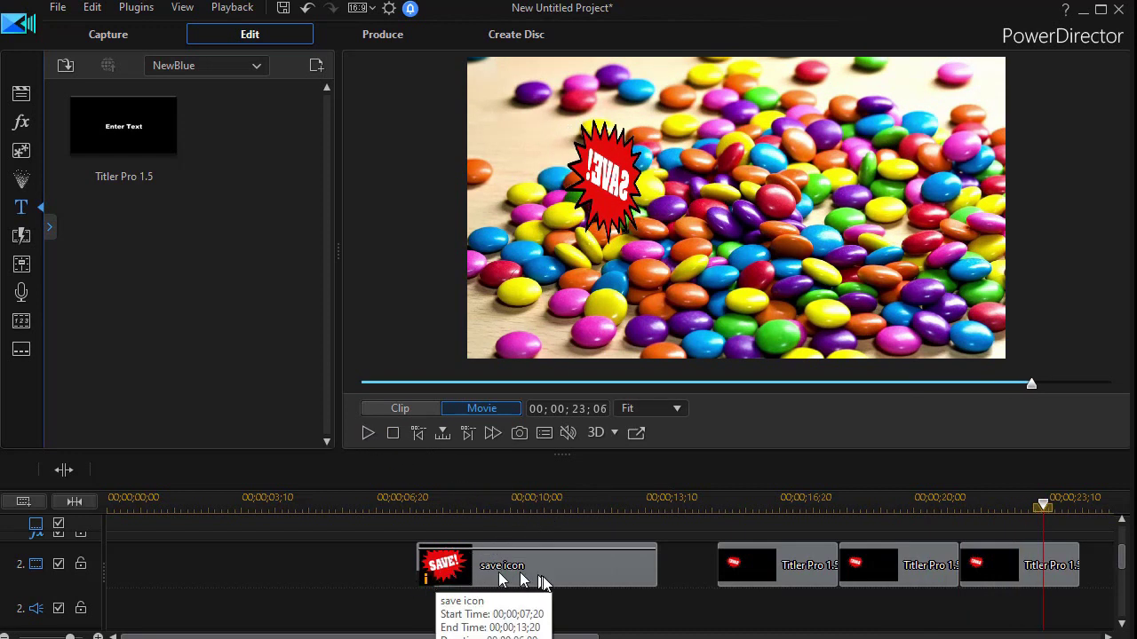